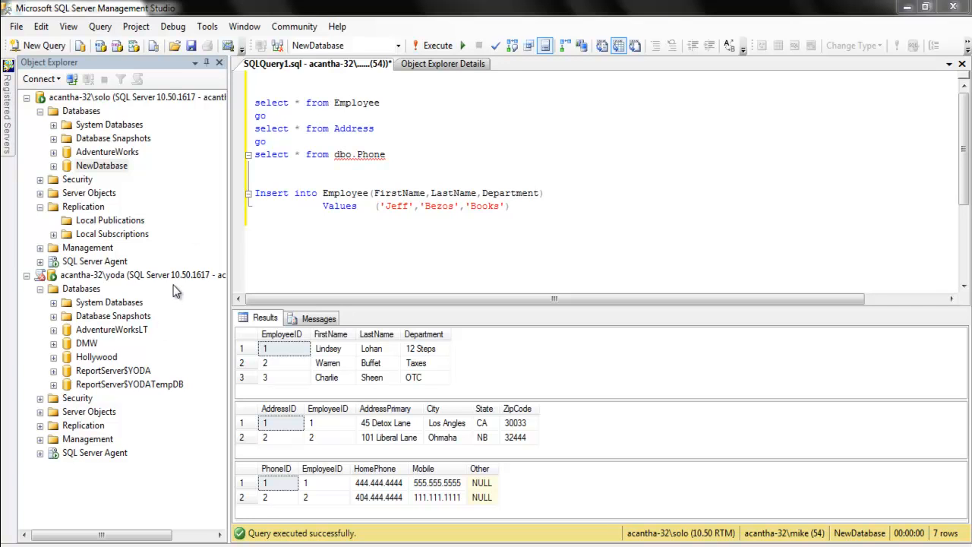
left_click(114, 162)
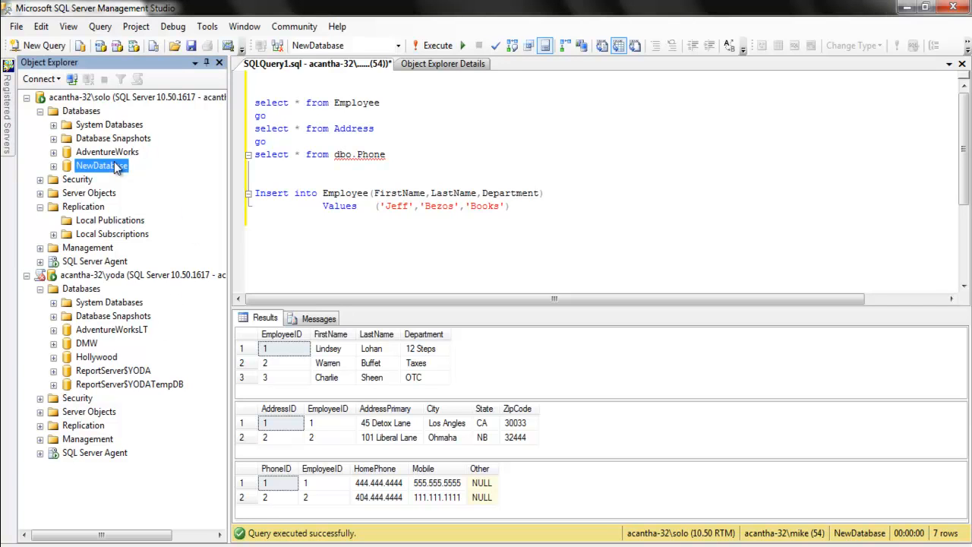
left_click(114, 163)
left_click(212, 202)
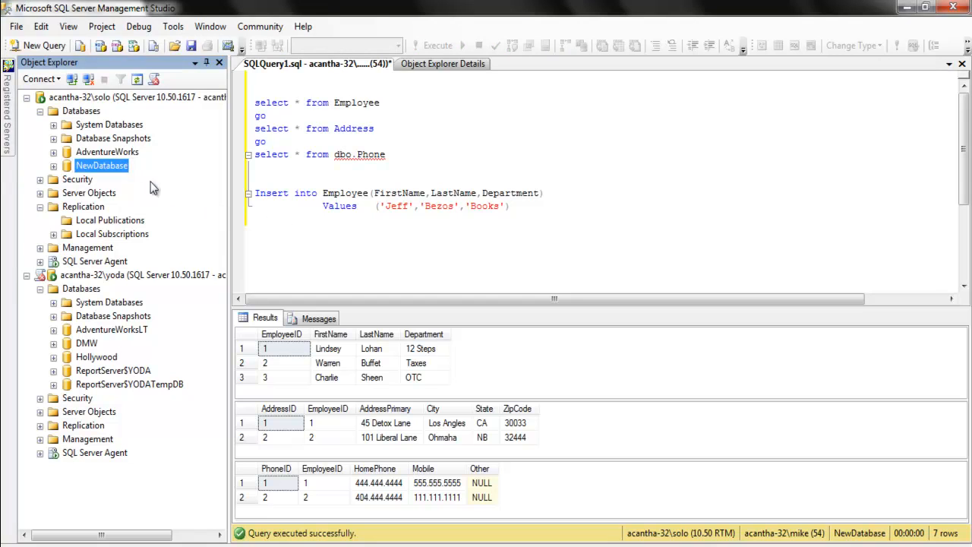
left_click(111, 358)
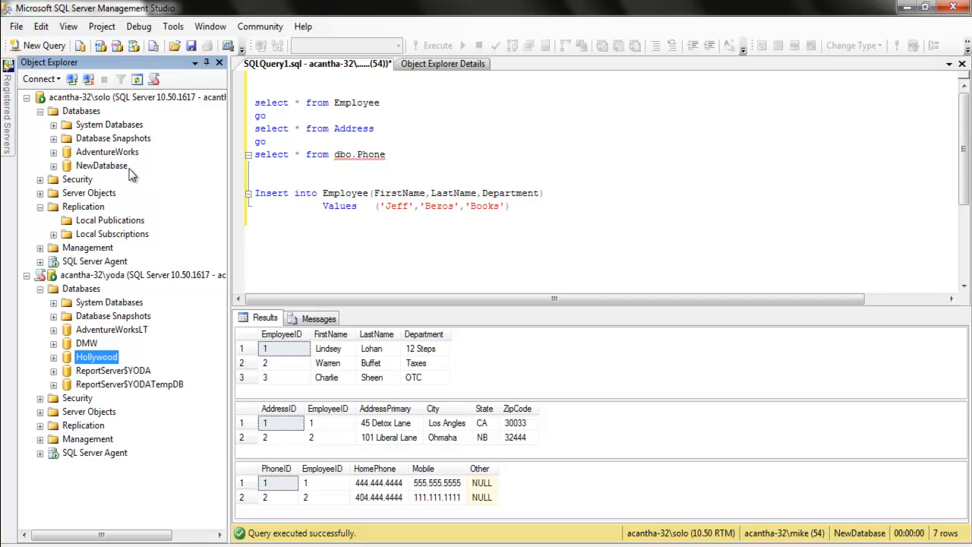
left_click(114, 164)
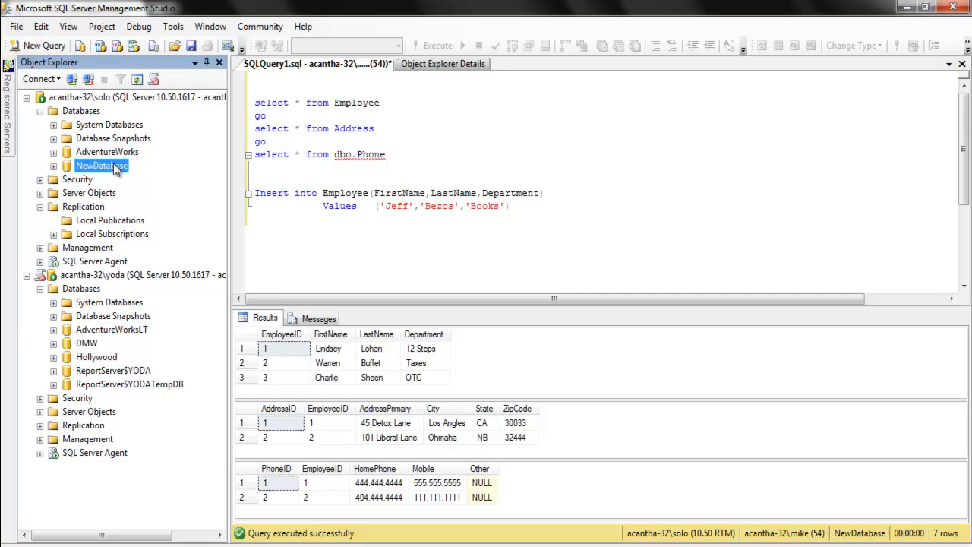
left_click(109, 332)
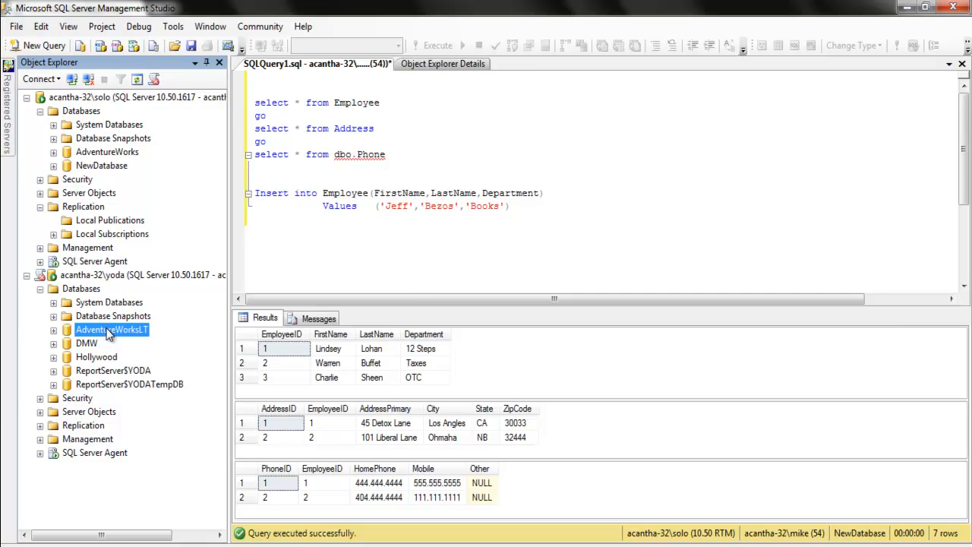
left_click(98, 169)
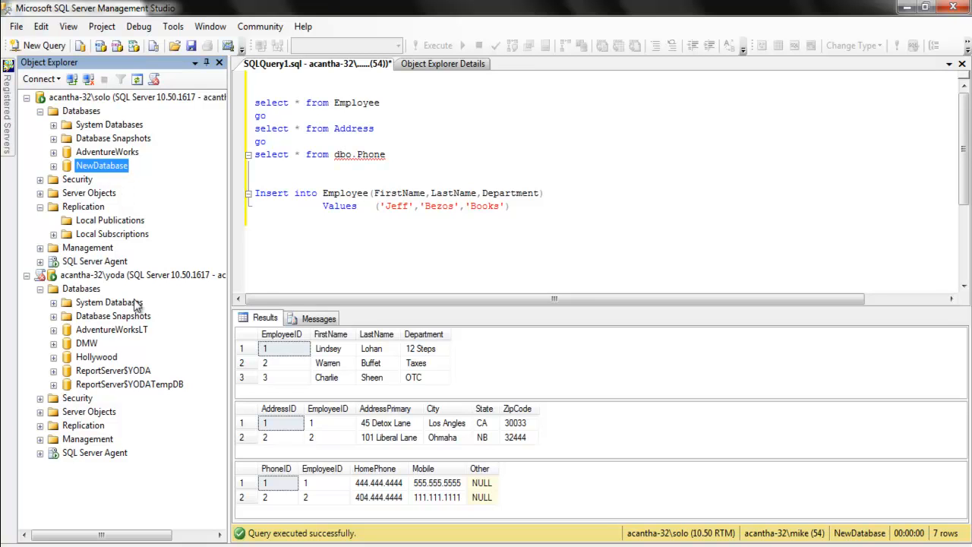
left_click(332, 274)
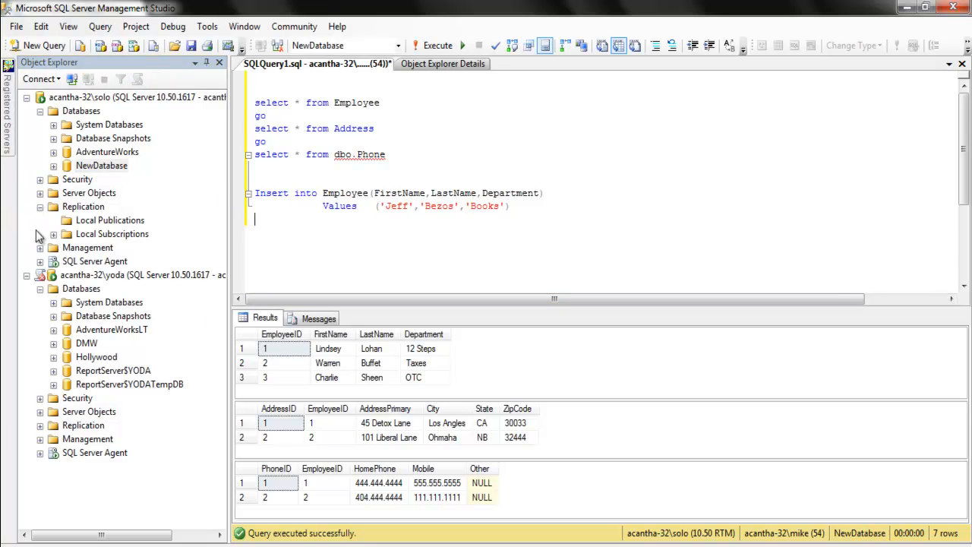
Step: Start a new publication under Replication on the acantha-32\solo server
left_click(41, 206)
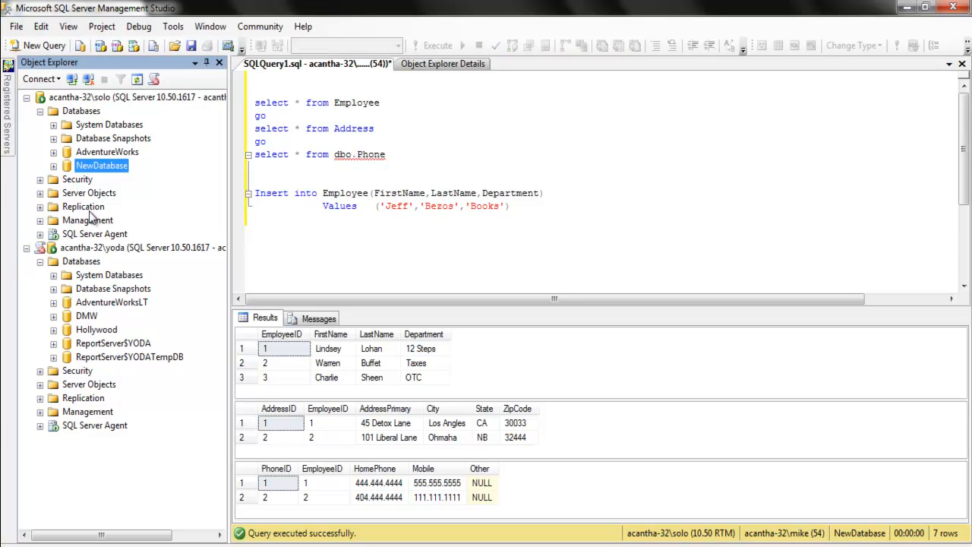
left_click(40, 207)
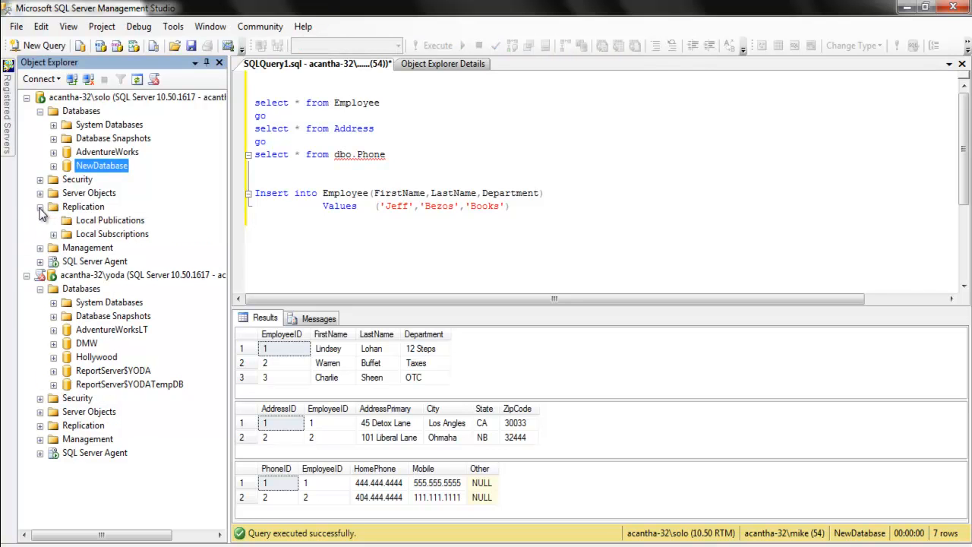
left_click(93, 220)
left_click(110, 234)
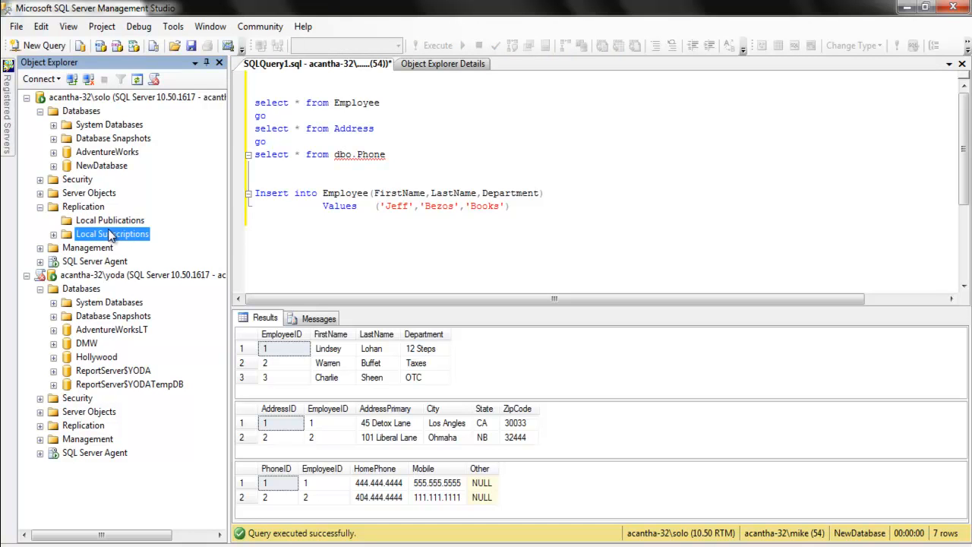
left_click(112, 222)
right_click(112, 223)
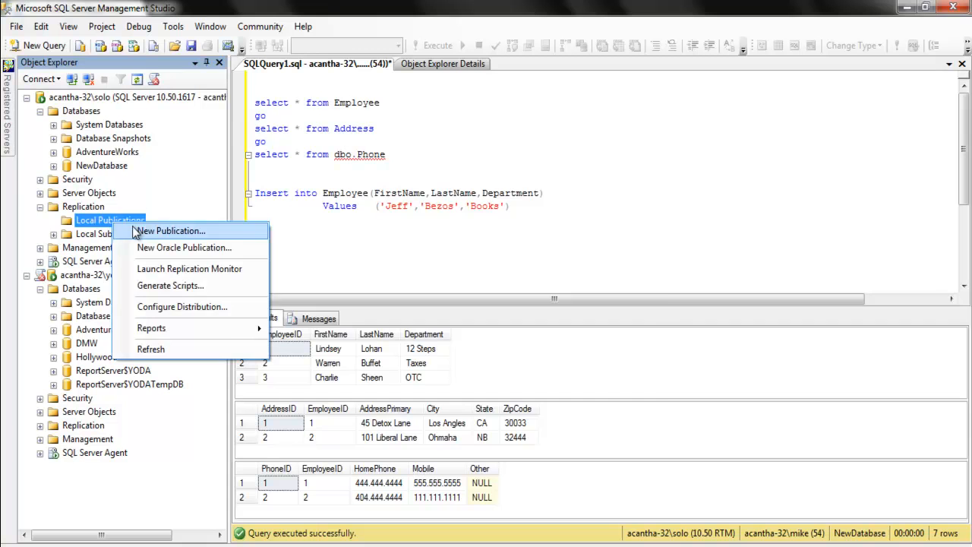
left_click(131, 230)
Step: Keep acantha-32\solo as its own Distributor and accept the default ReplData snapshot folder for the new publication
left_click(509, 437)
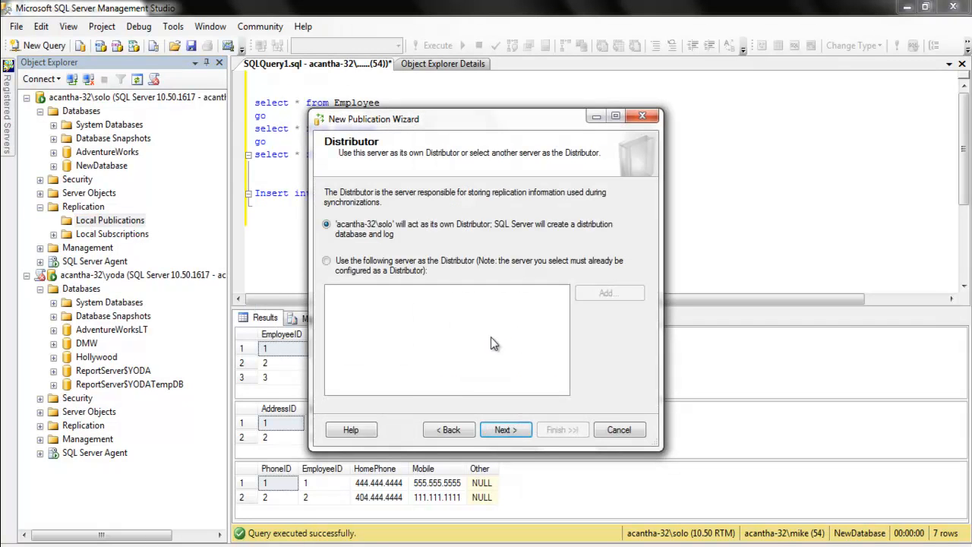
left_click(515, 438)
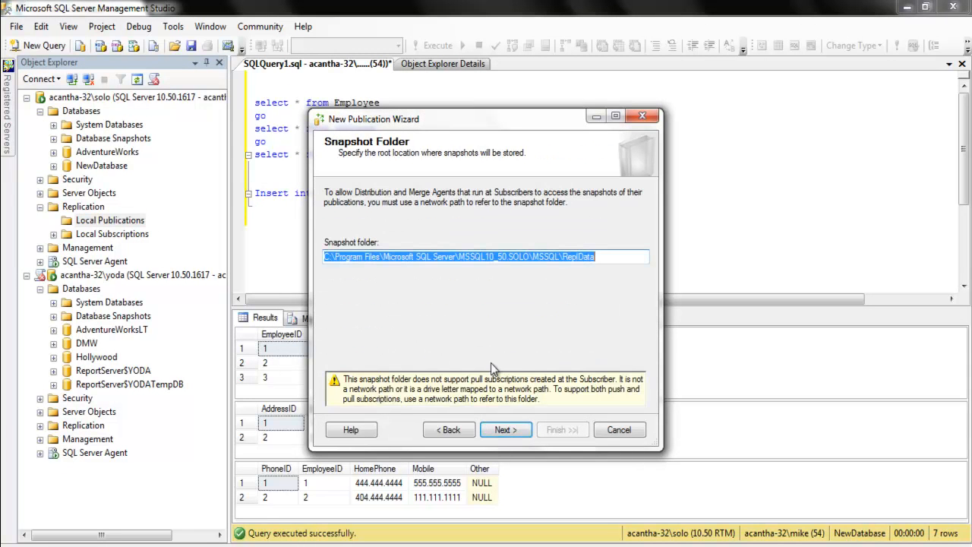
left_click(509, 434)
left_click(449, 429)
left_click(449, 429)
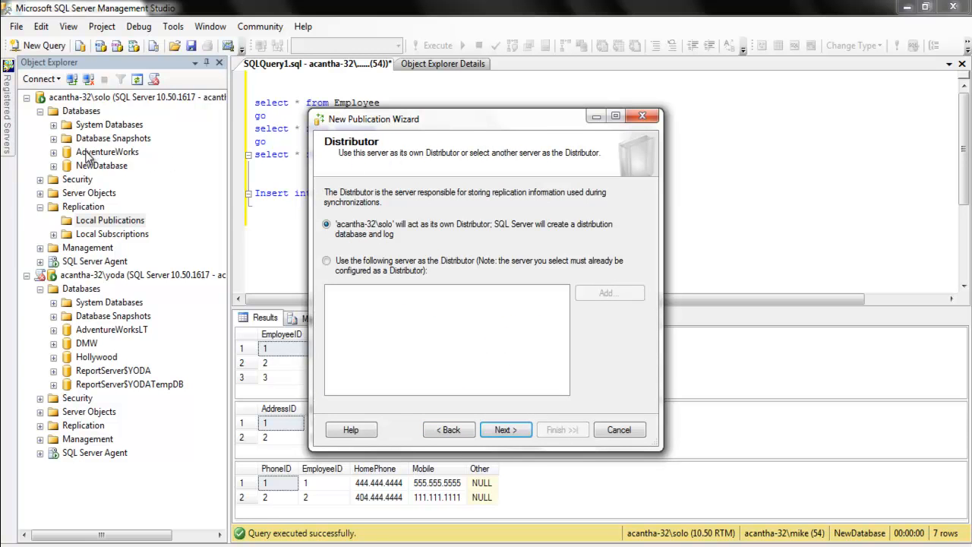
left_click(514, 432)
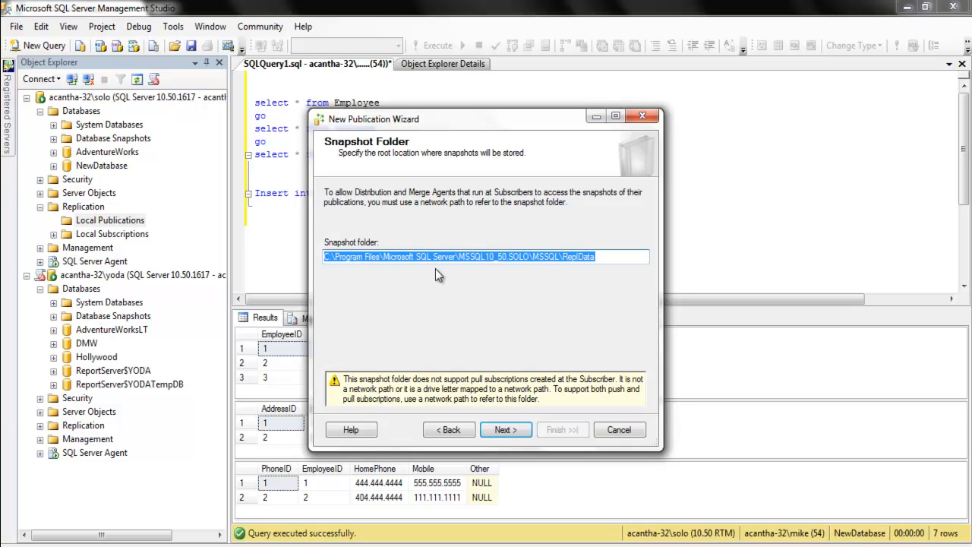
left_click(510, 430)
Step: Choose NewDatabase as the publication database and Transactional publication as the publication type
left_click(372, 220)
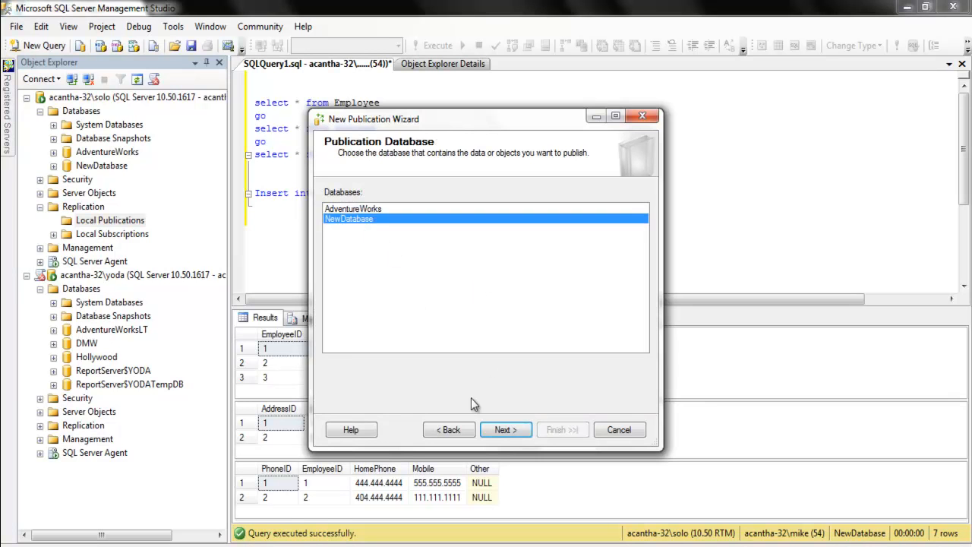
left_click(496, 428)
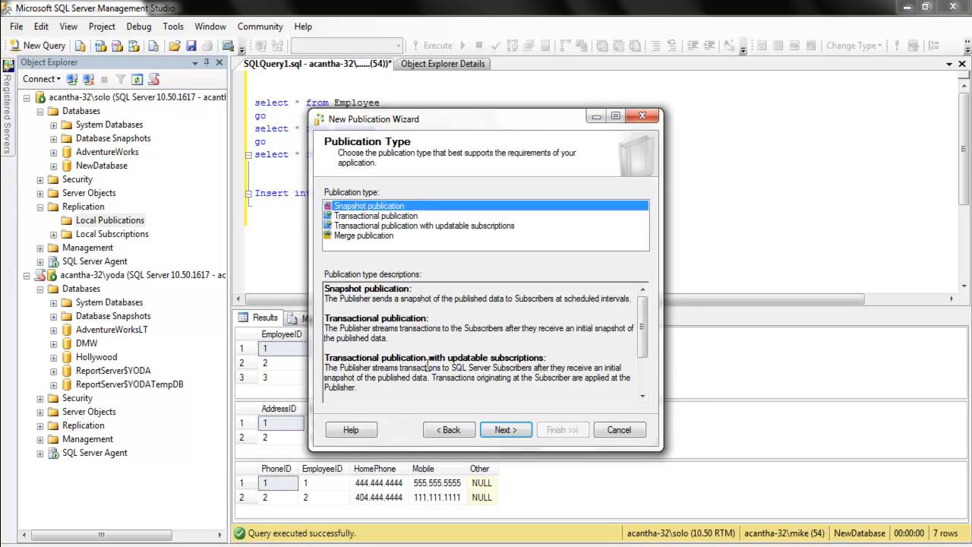
left_click(393, 217)
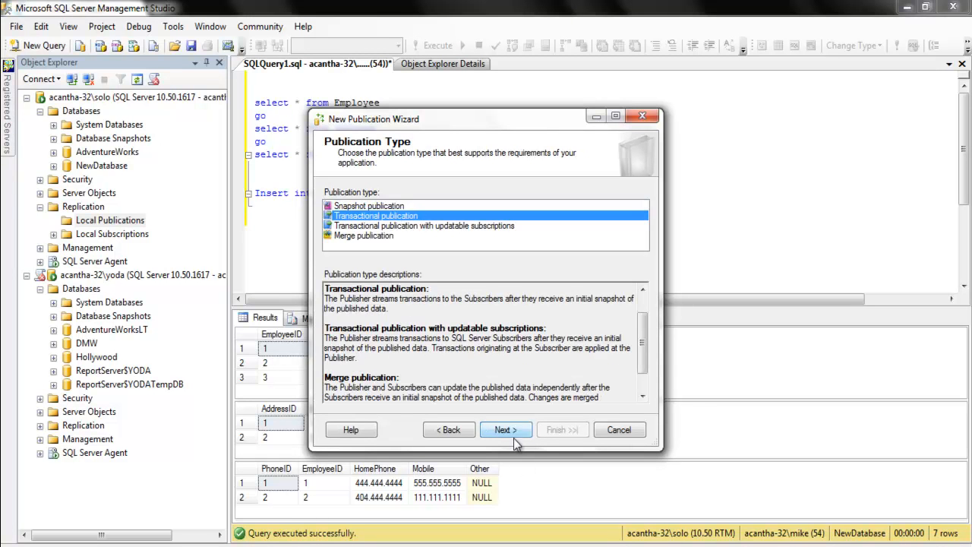
scroll(414, 363, "up", 1)
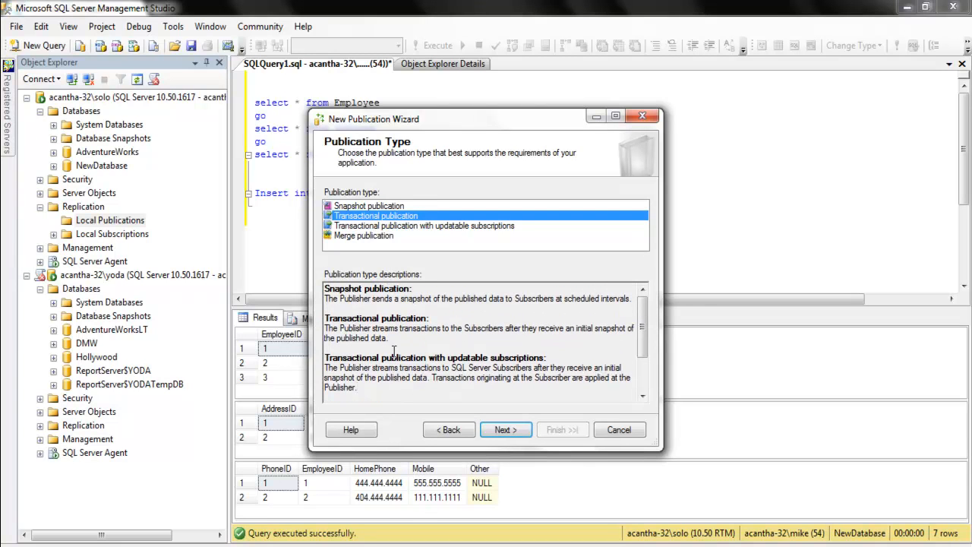
left_click(505, 430)
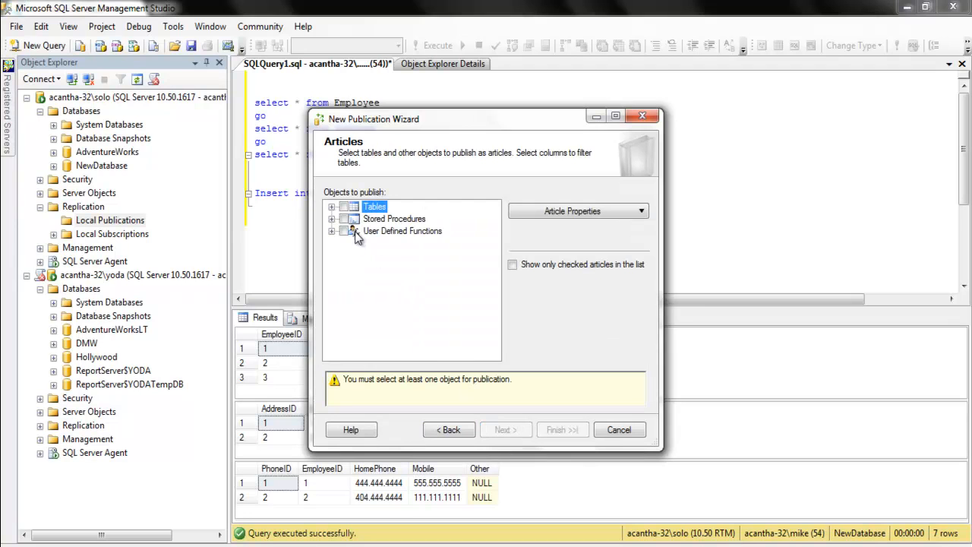
Step: List the tables available for publishing and inspect the Address, Employee and Phone table definitions in NewDatabase
left_click(332, 207)
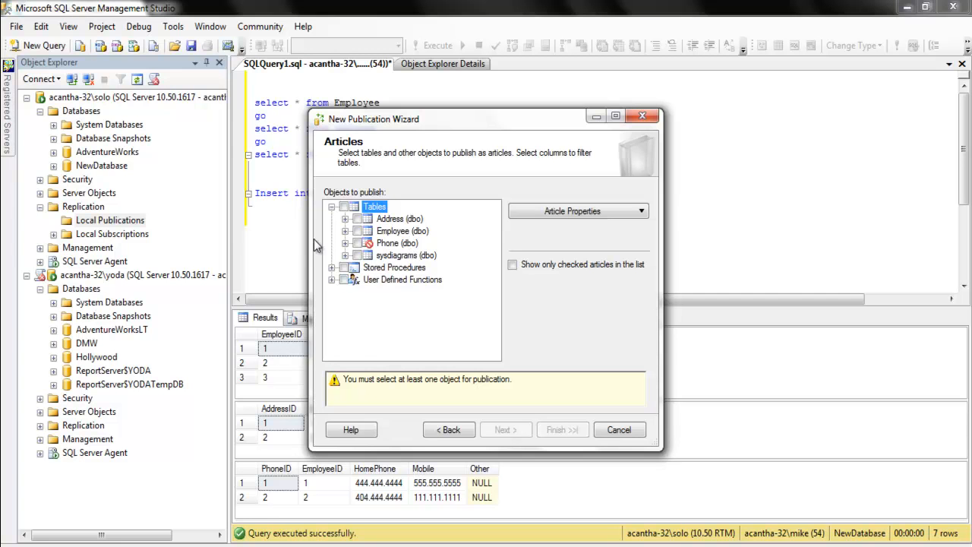
left_click(285, 242)
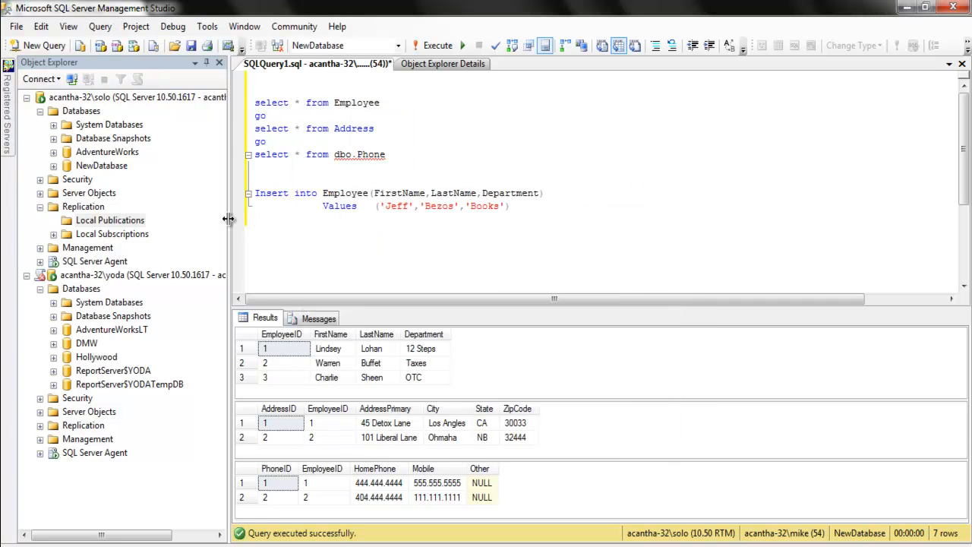
left_click(54, 165)
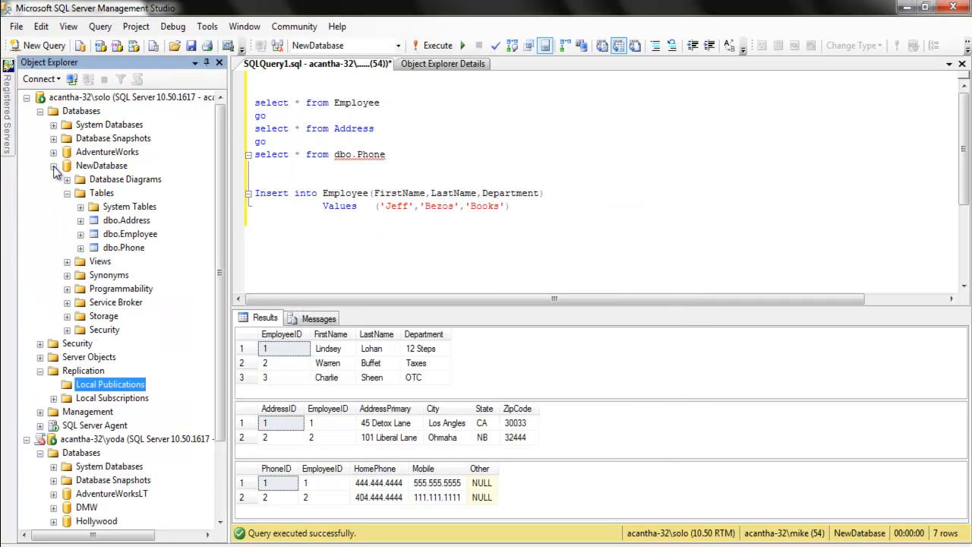
left_click(80, 220)
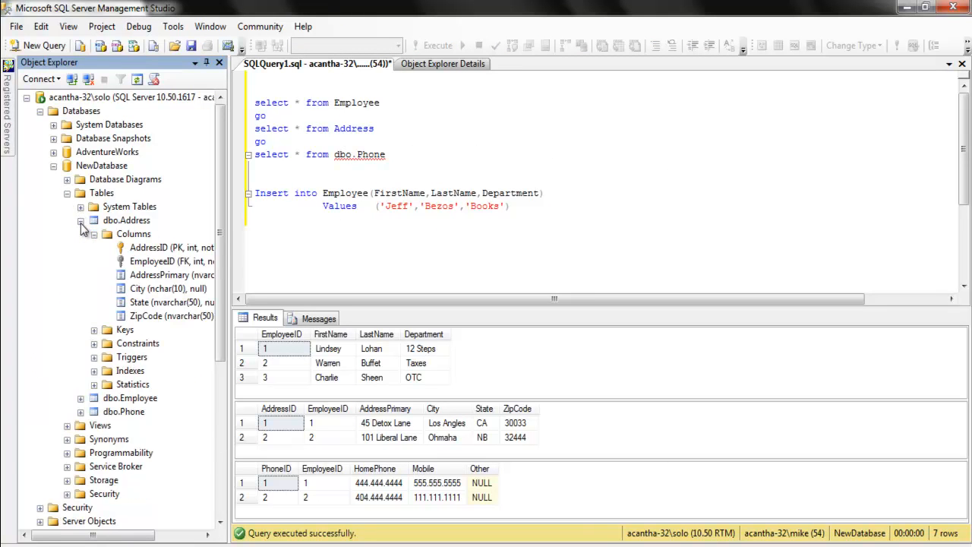
left_click(80, 221)
left_click(81, 234)
left_click(82, 233)
left_click(80, 247)
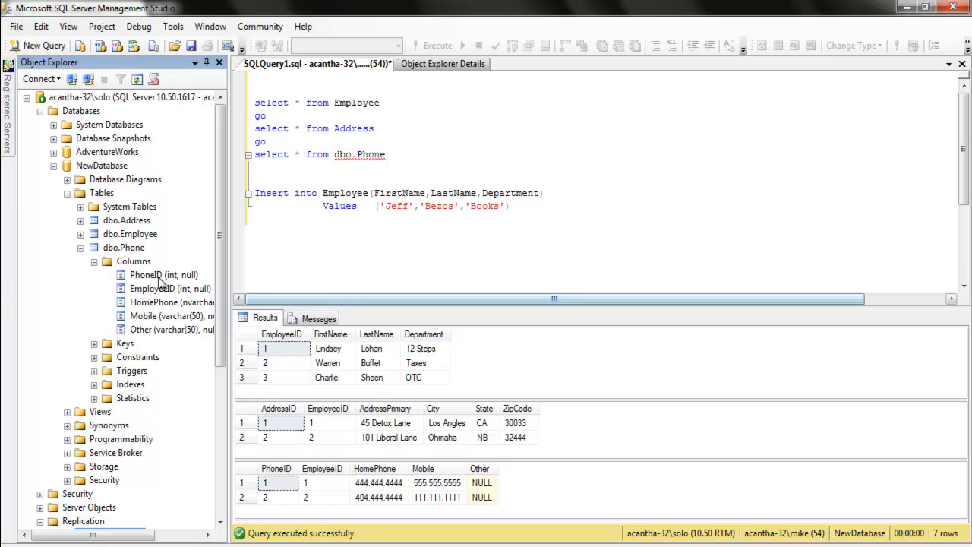
Step: Try to make PhoneID the primary key of dbo.Phone in its table design and save the change
right_click(129, 248)
left_click(182, 271)
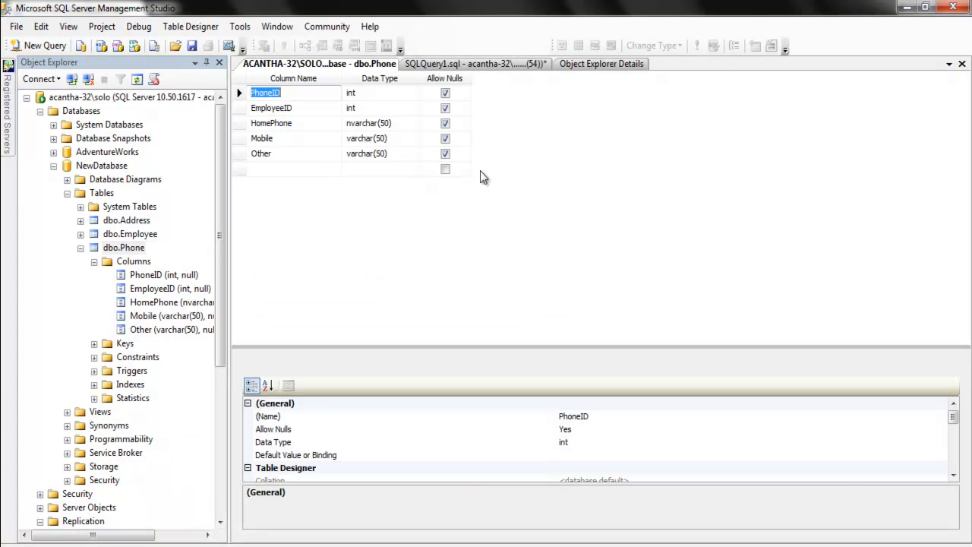
left_click(240, 95)
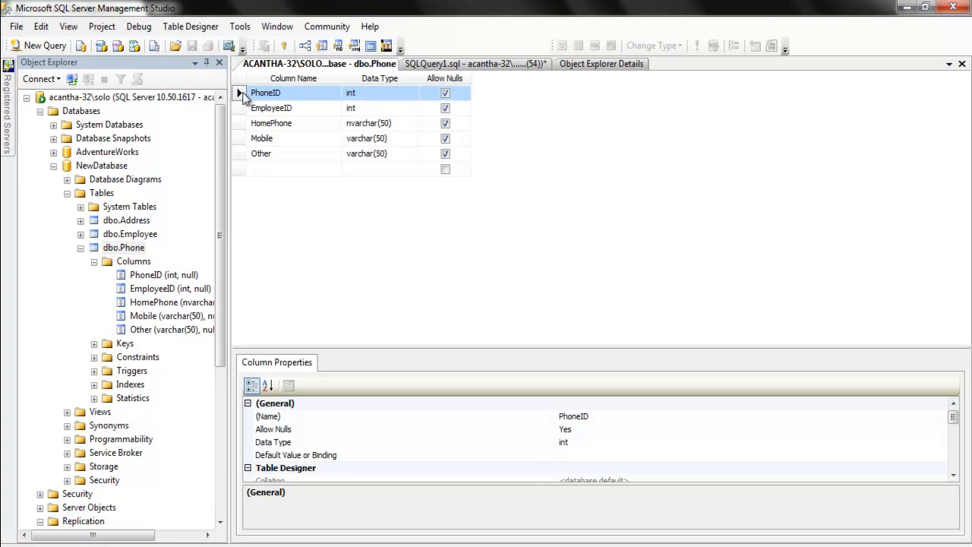
right_click(243, 97)
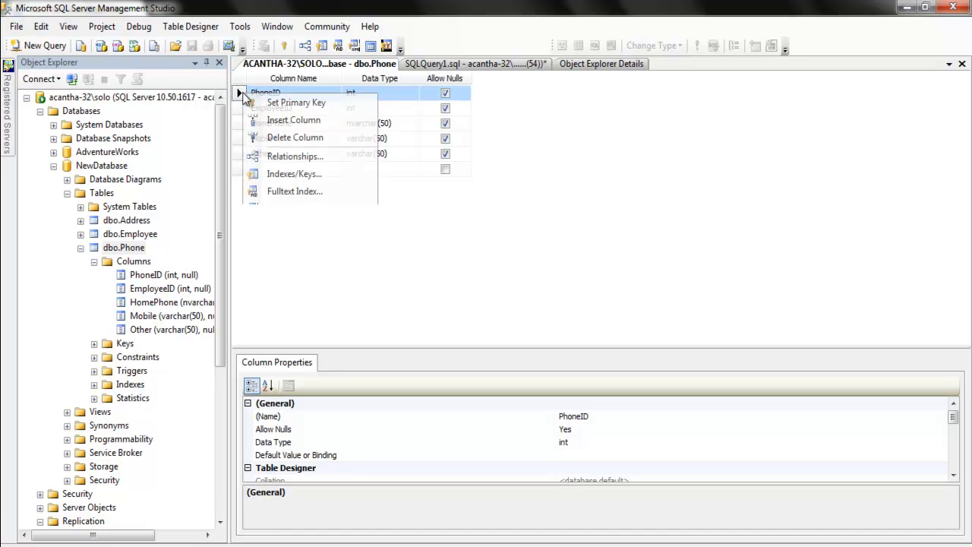
left_click(304, 101)
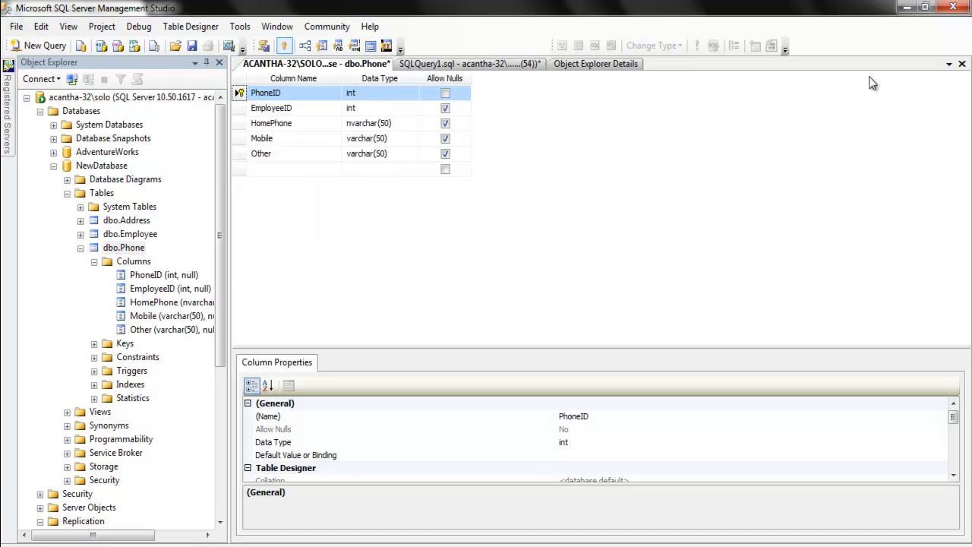
left_click(961, 63)
left_click(471, 378)
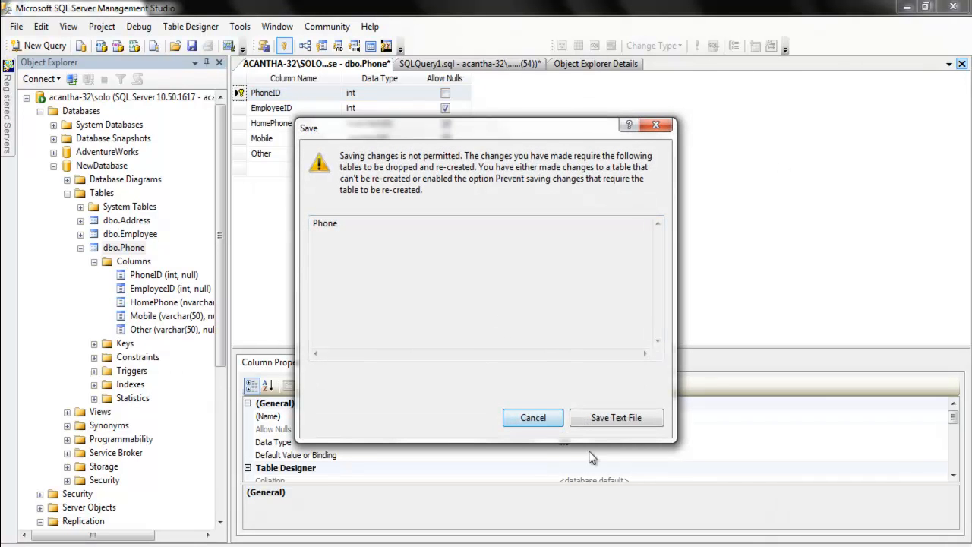
left_click(540, 421)
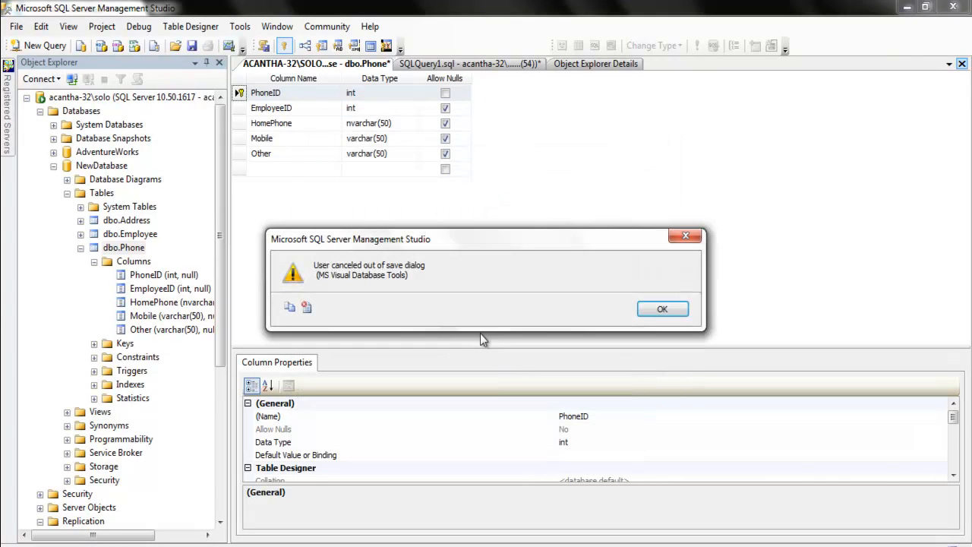
left_click(658, 317)
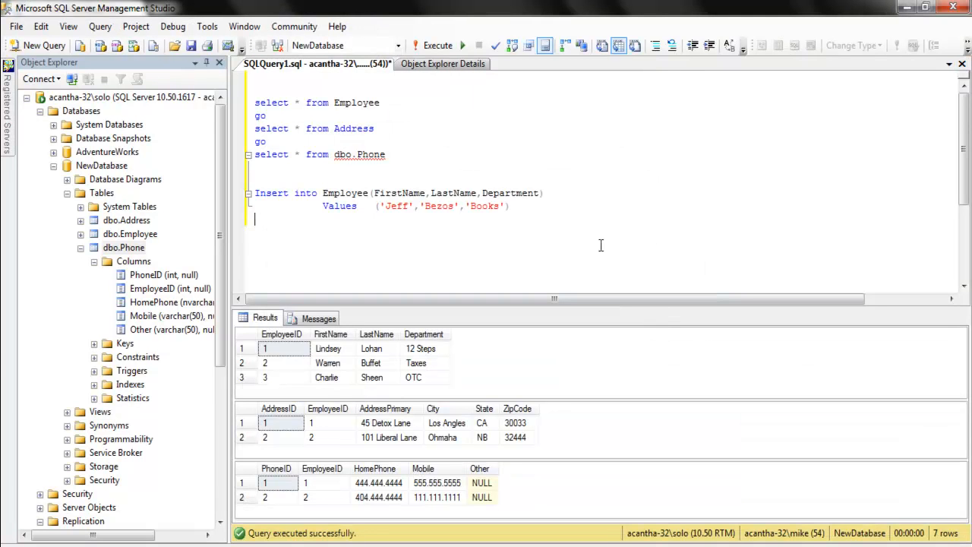
Step: Turn off the table designer option that prevents saving changes that require table re-creation
left_click(206, 27)
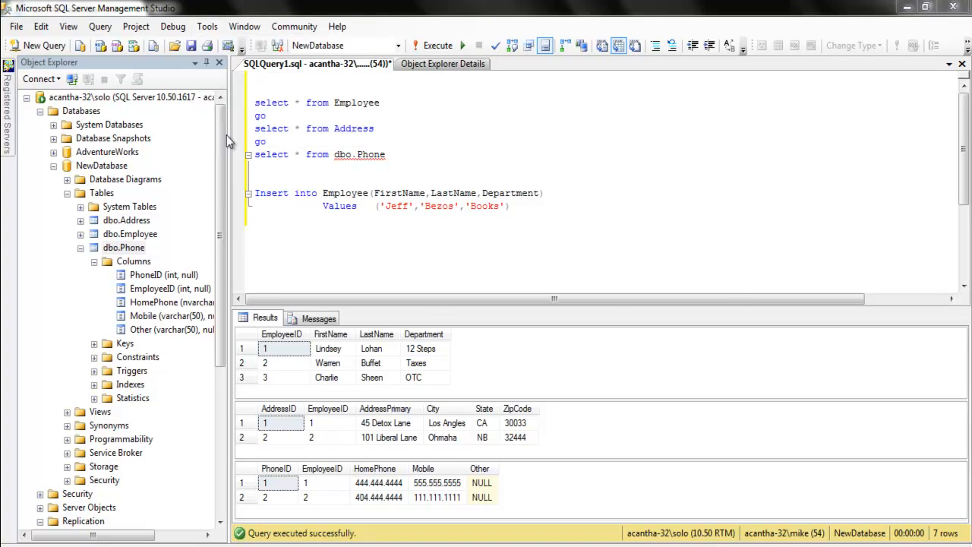
left_click(233, 135)
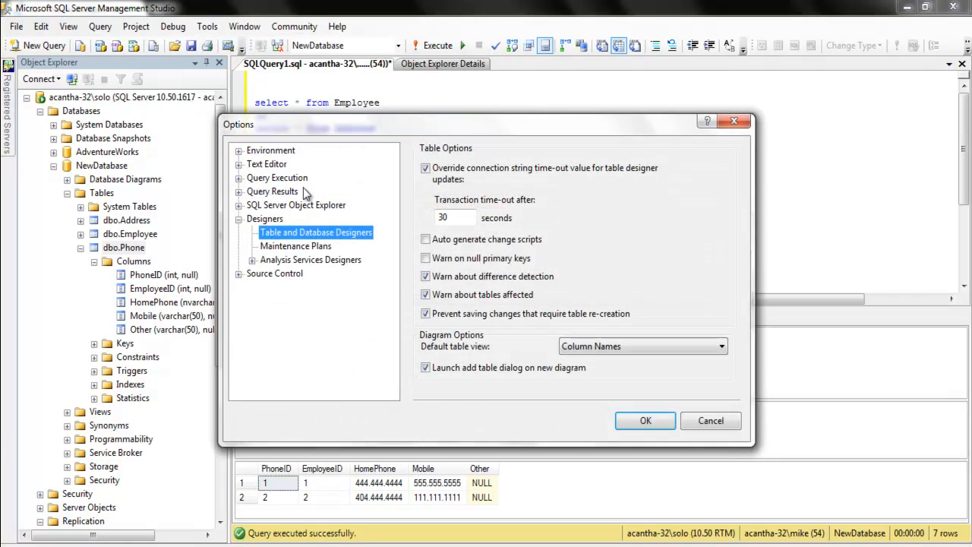
left_click(442, 317)
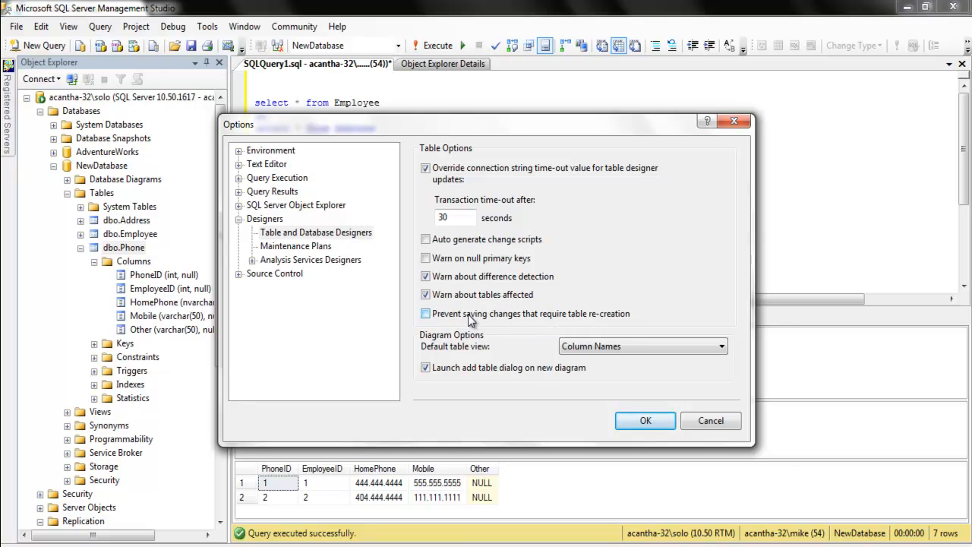
left_click(646, 421)
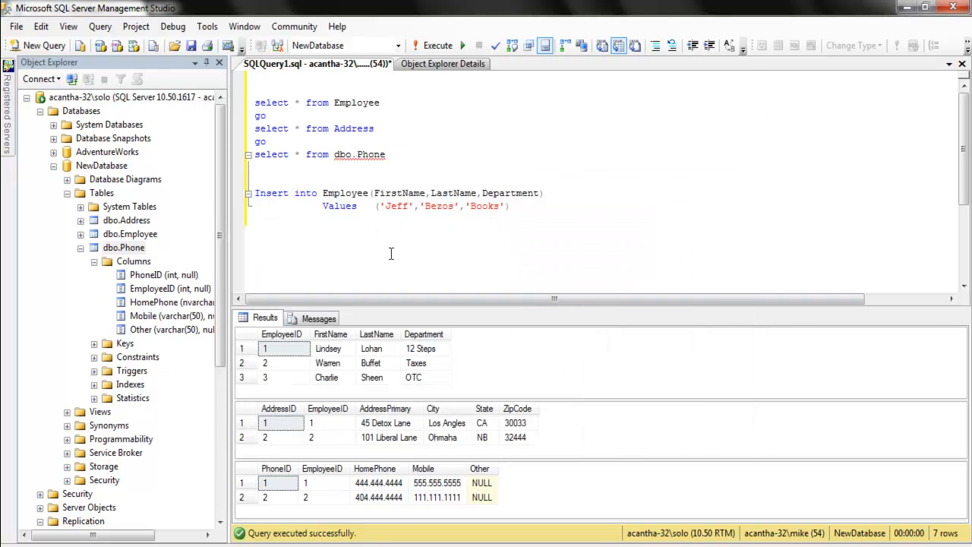
Step: Make PhoneID the primary key of dbo.Phone in its table design, then close the design and save the change
right_click(130, 249)
left_click(184, 276)
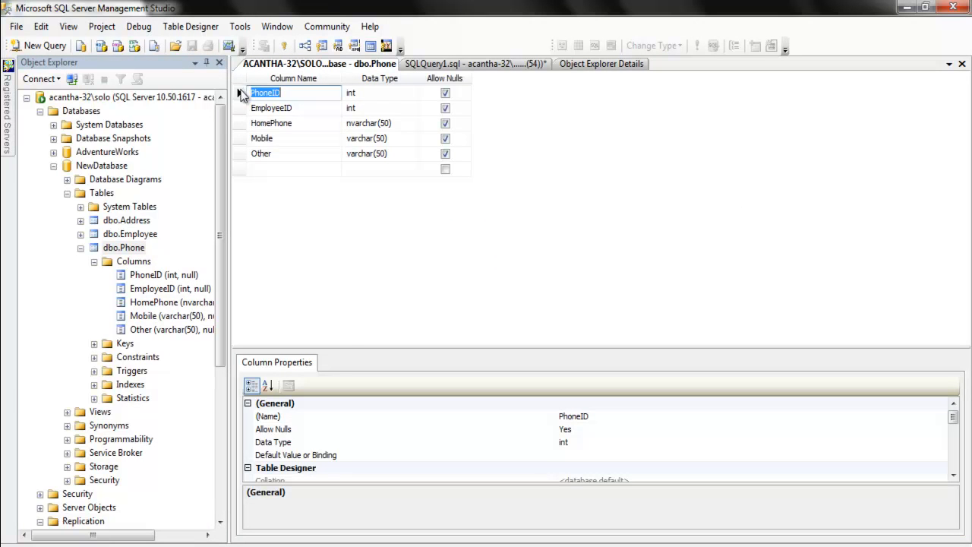
right_click(239, 92)
left_click(274, 99)
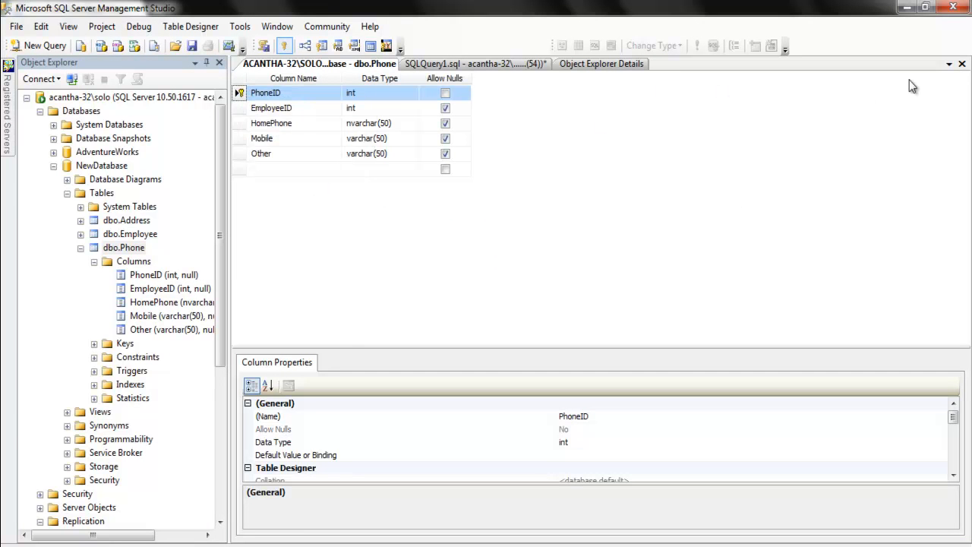
left_click(962, 64)
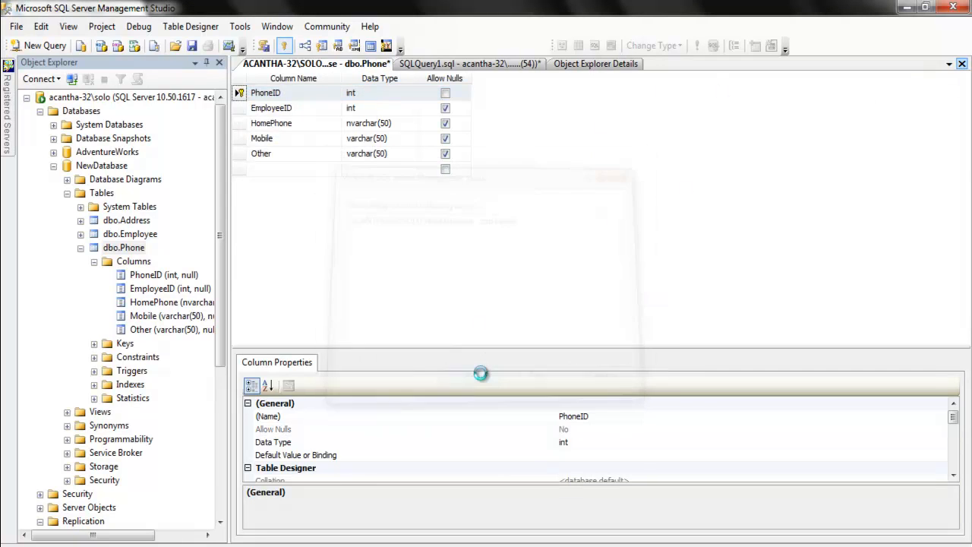
left_click(478, 374)
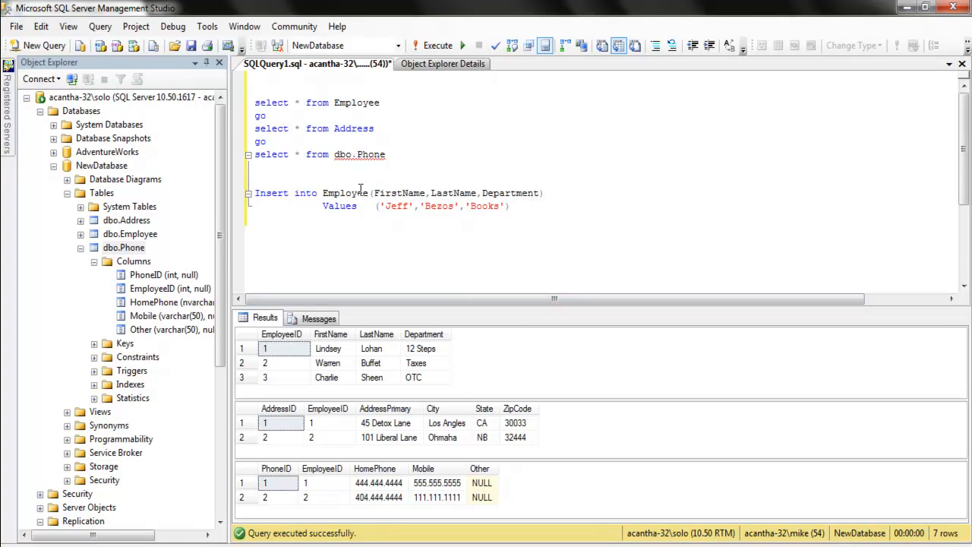
Step: Run only the three select queries on Employee, Address and dbo.Phone
left_click_drag(387, 157, 254, 102)
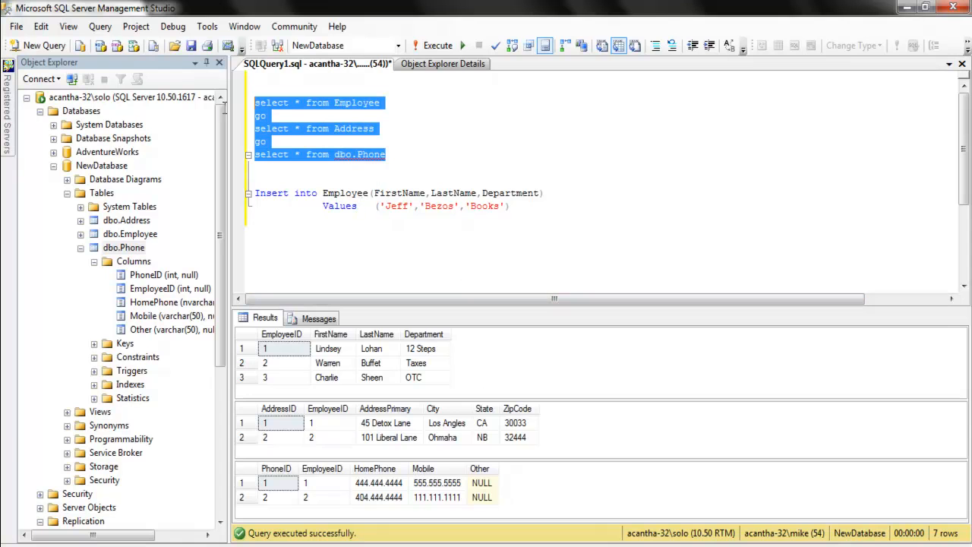
left_click(437, 46)
left_click(269, 272)
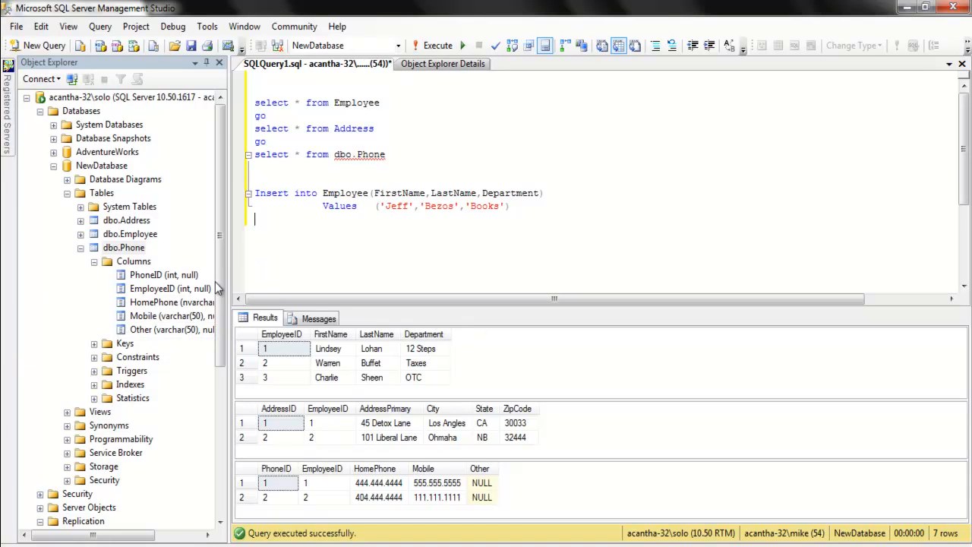
Step: Refresh dbo.Phone in the object tree and inspect the key status of its PhoneID column
right_click(113, 249)
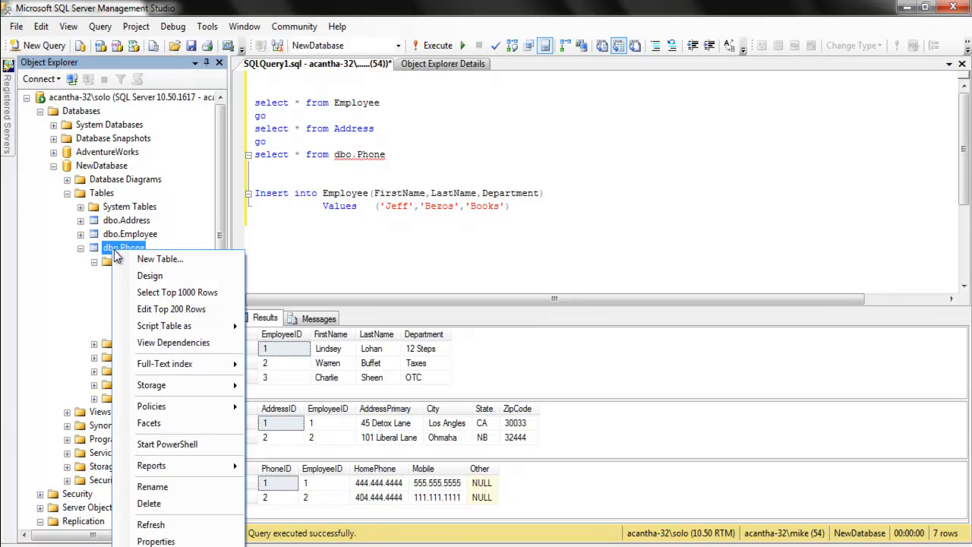
left_click(152, 524)
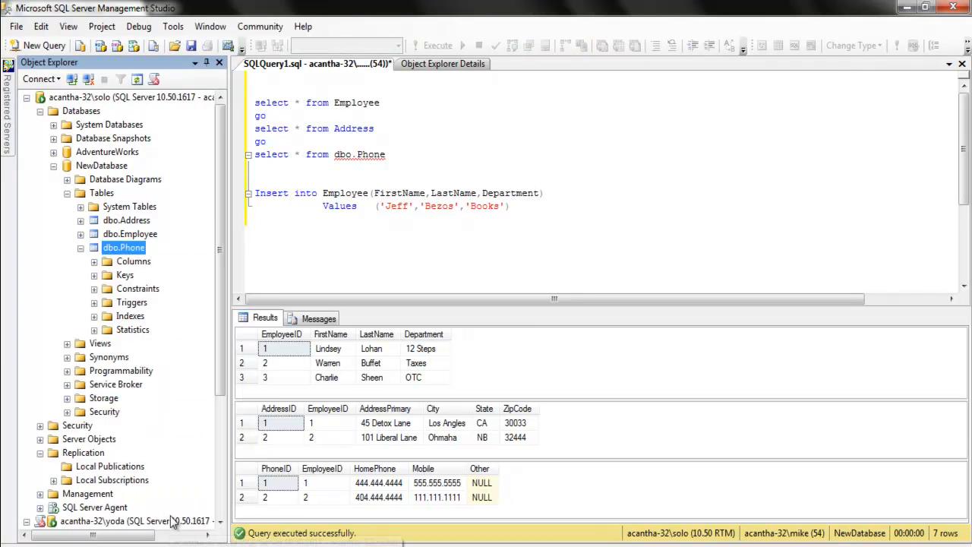
left_click(95, 261)
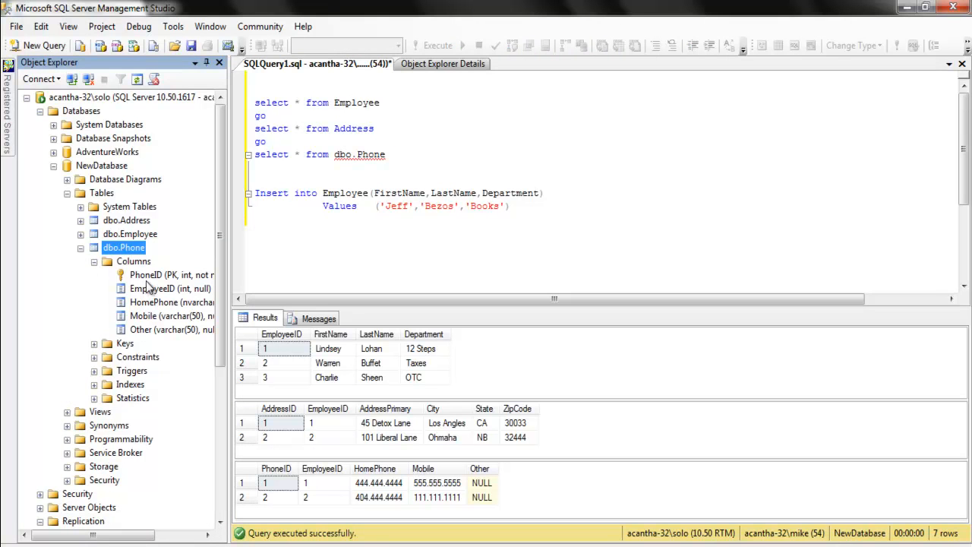
left_click(81, 249)
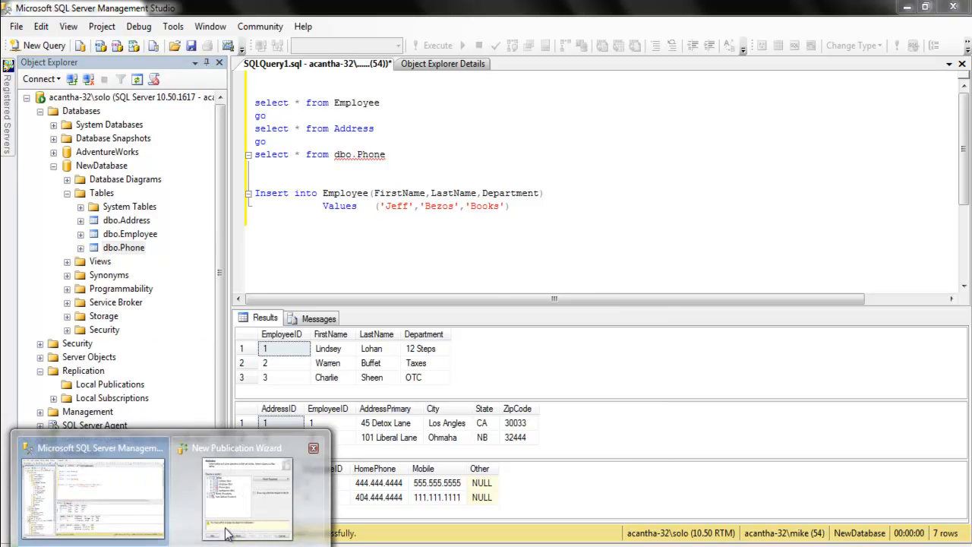
Step: Return to the open New Publication Wizard, try to reload its article list and check the Phone table there
left_click(220, 467)
left_click(462, 430)
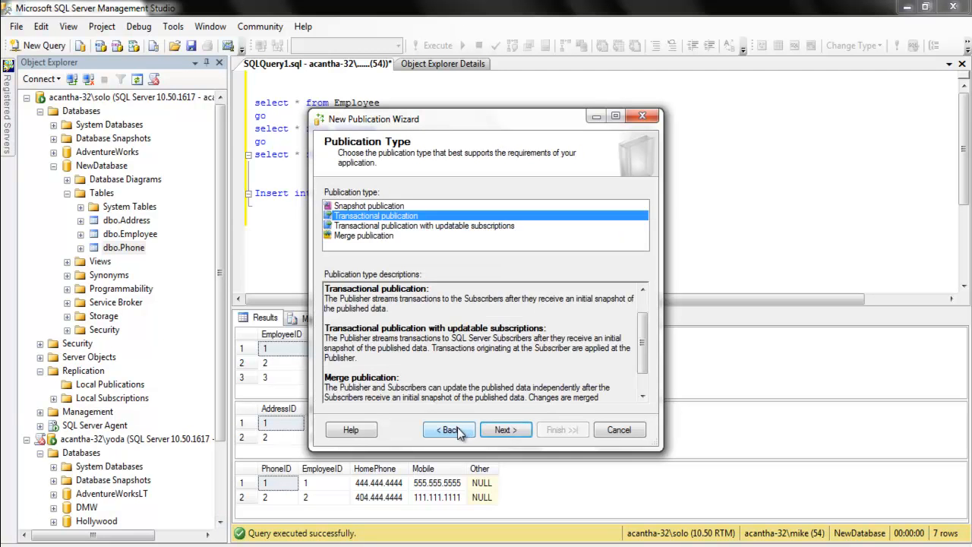
left_click(505, 430)
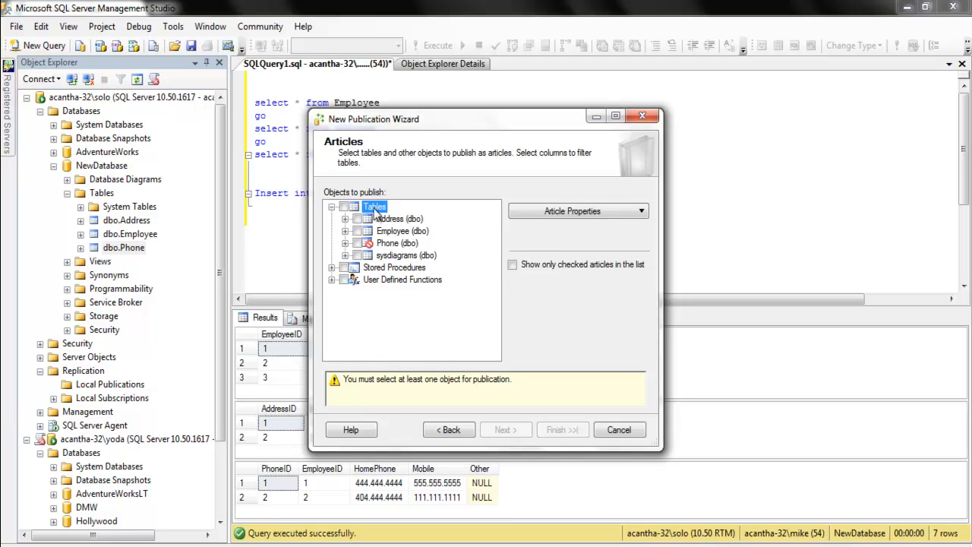
left_click(422, 396)
left_click(331, 206)
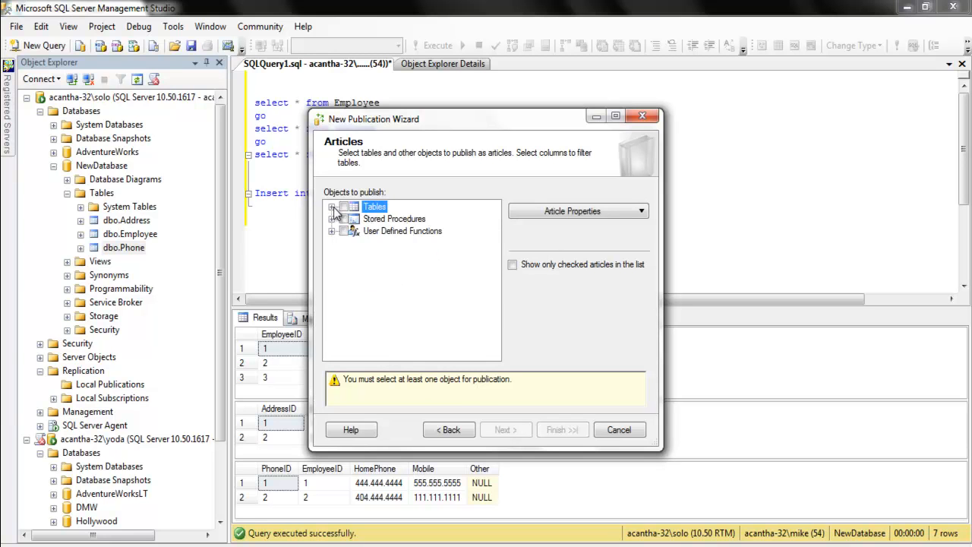
left_click(332, 206)
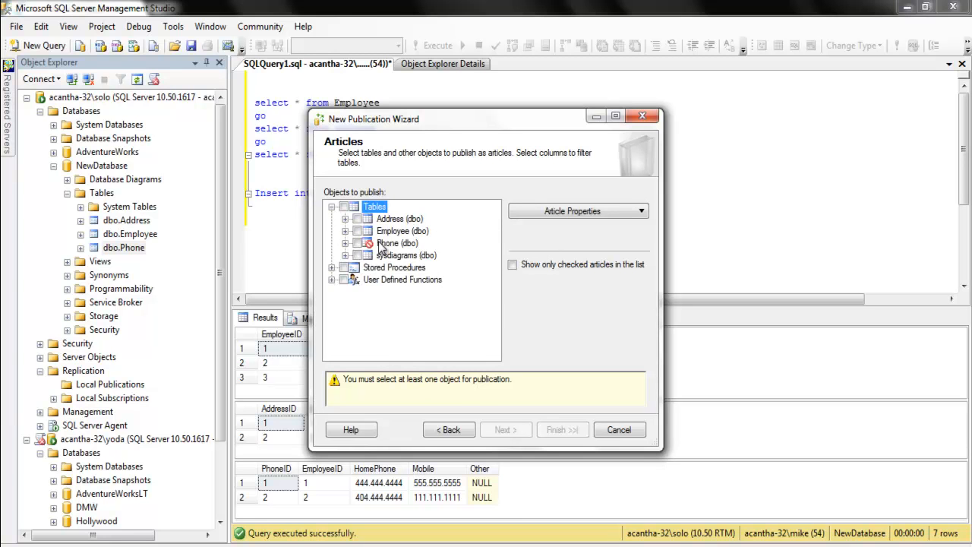
left_click(345, 243)
left_click(345, 243)
Step: Step back through the open publication setup to the Distributor choice and cancel it
left_click(467, 430)
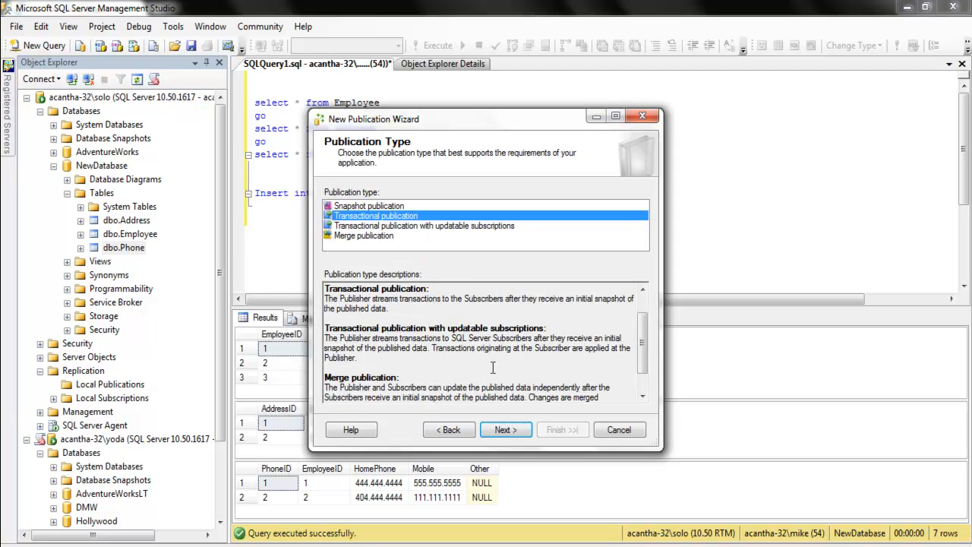
left_click(451, 431)
left_click(456, 431)
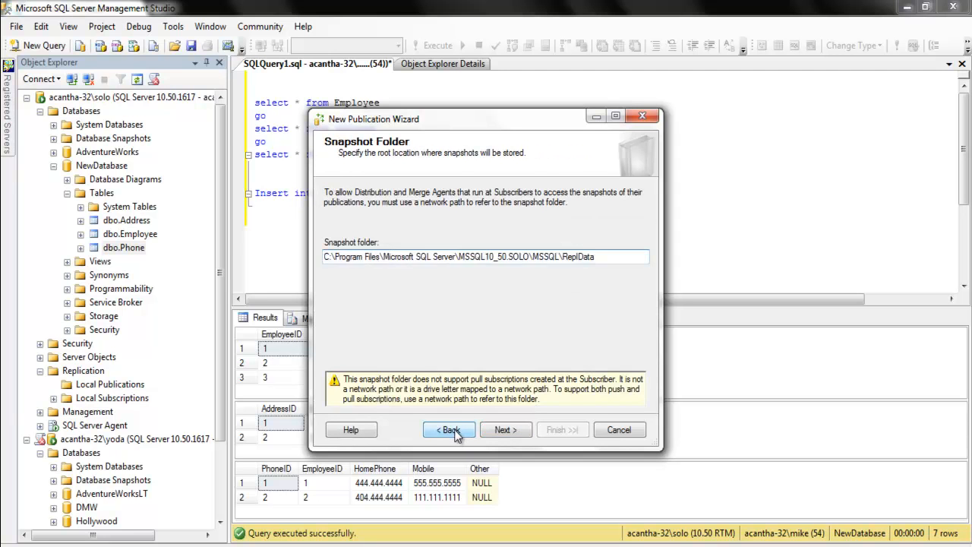
left_click(456, 431)
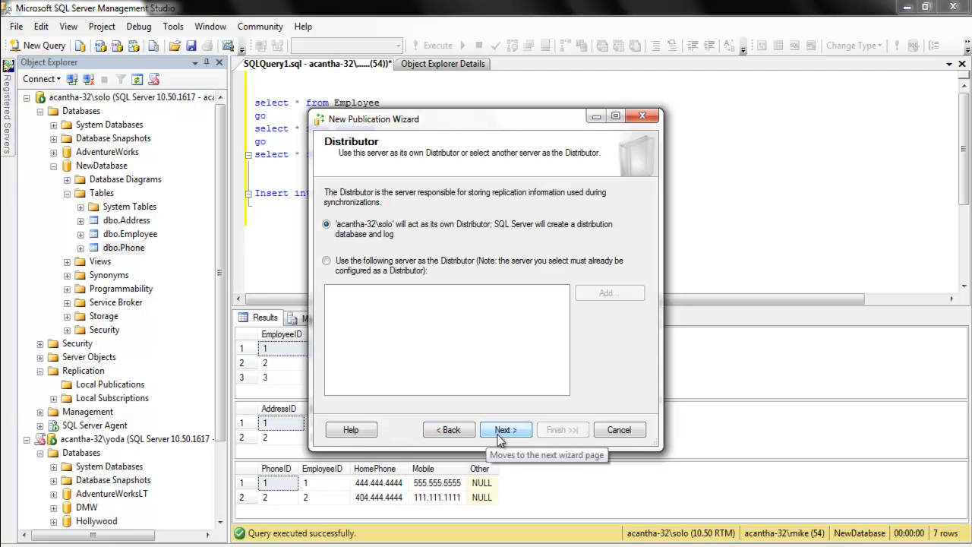
left_click(616, 432)
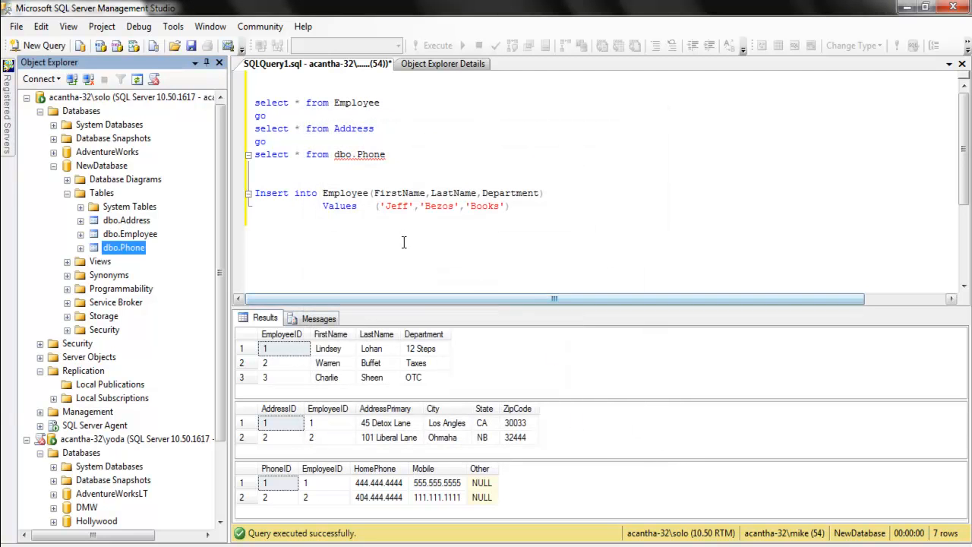
Step: Start a new local publication with acantha-32\solo as its own Distributor and the default ReplData snapshot folder
double_click(67, 166)
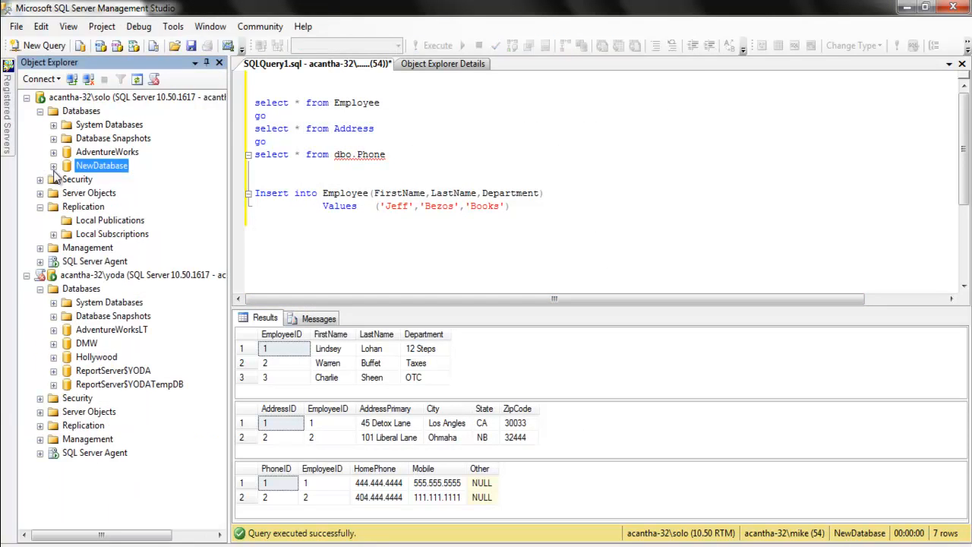
right_click(115, 223)
left_click(148, 228)
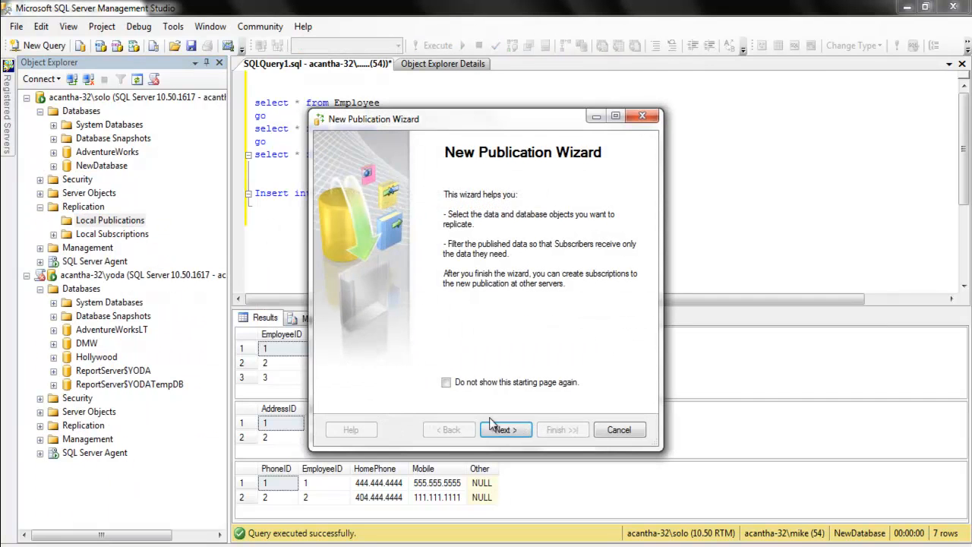
left_click(506, 430)
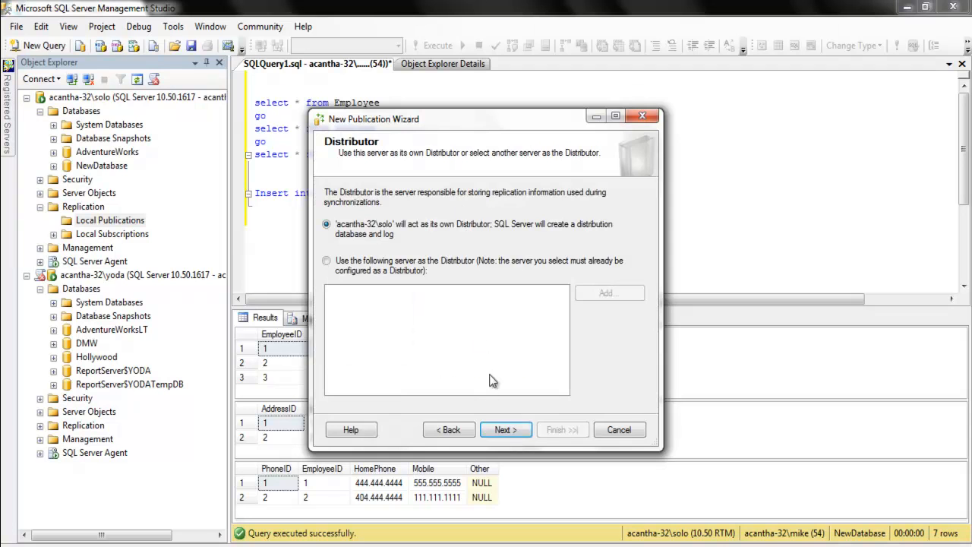
left_click(511, 433)
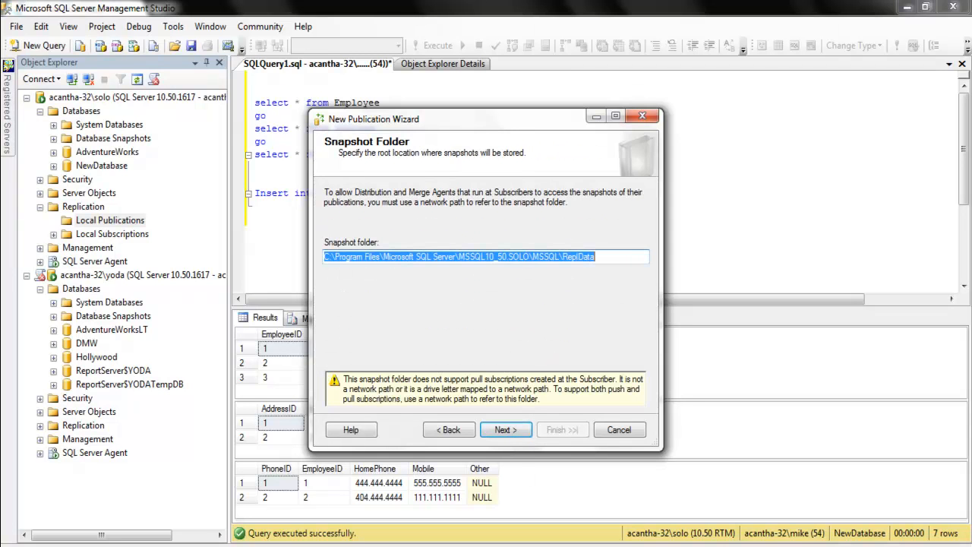
key("F9")
key("F9")
left_click(507, 429)
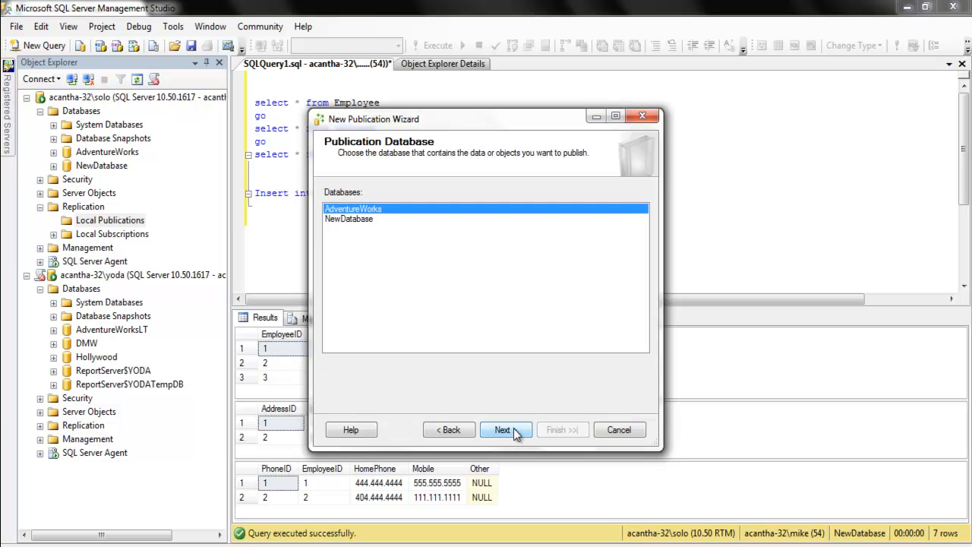
Step: Select NewDatabase as the database to publish and make it a Transactional publication
left_click(368, 220)
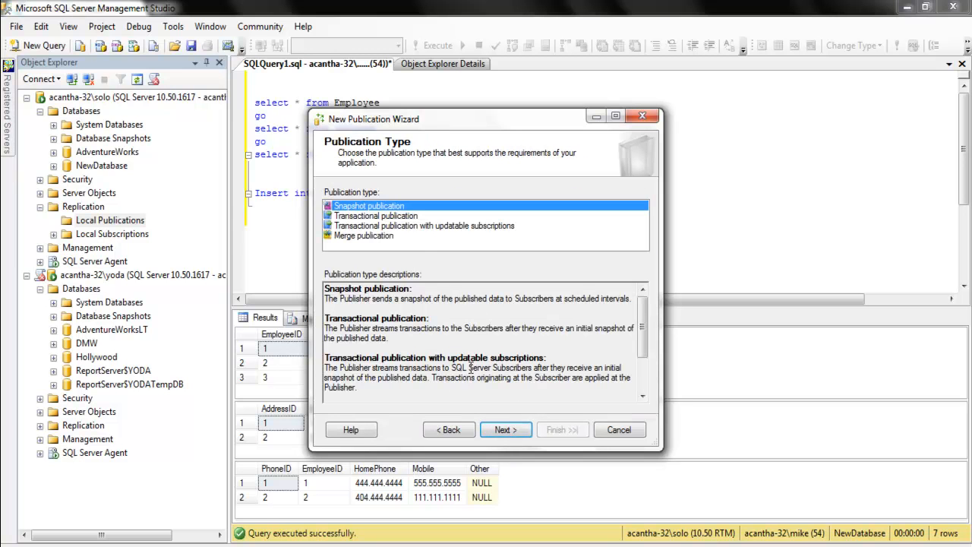
left_click(393, 217)
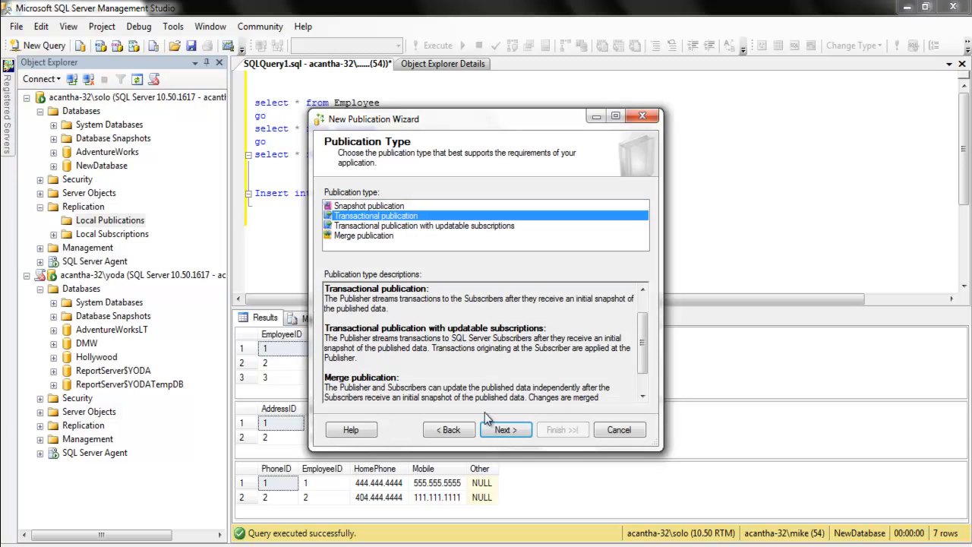
left_click(505, 430)
Step: Include all tables of NewDatabase as articles and leave the table rows unfiltered
left_click(332, 207)
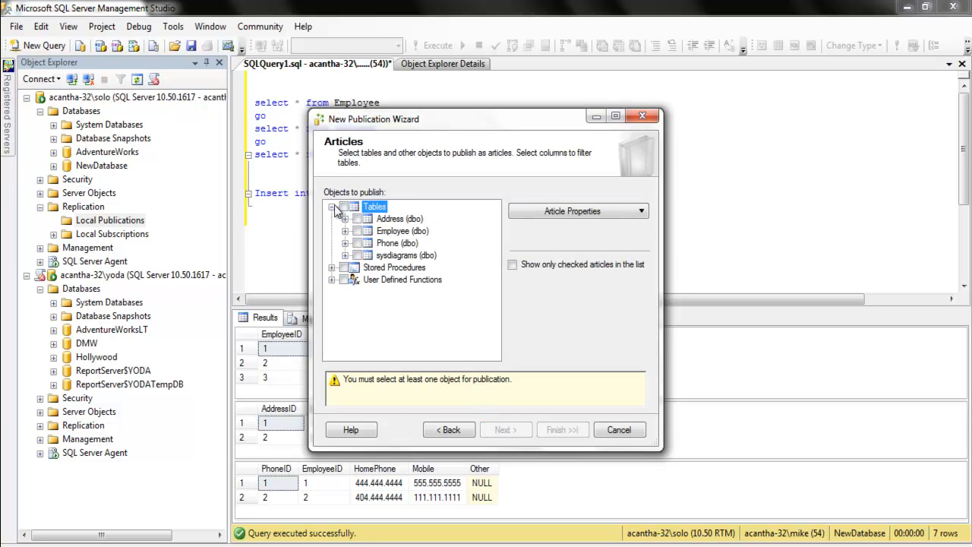
left_click(343, 206)
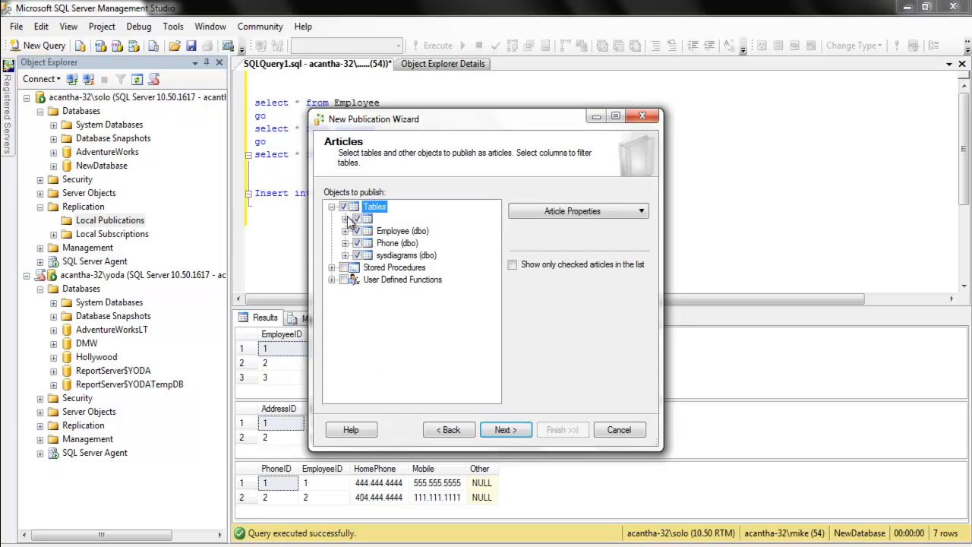
left_click(497, 429)
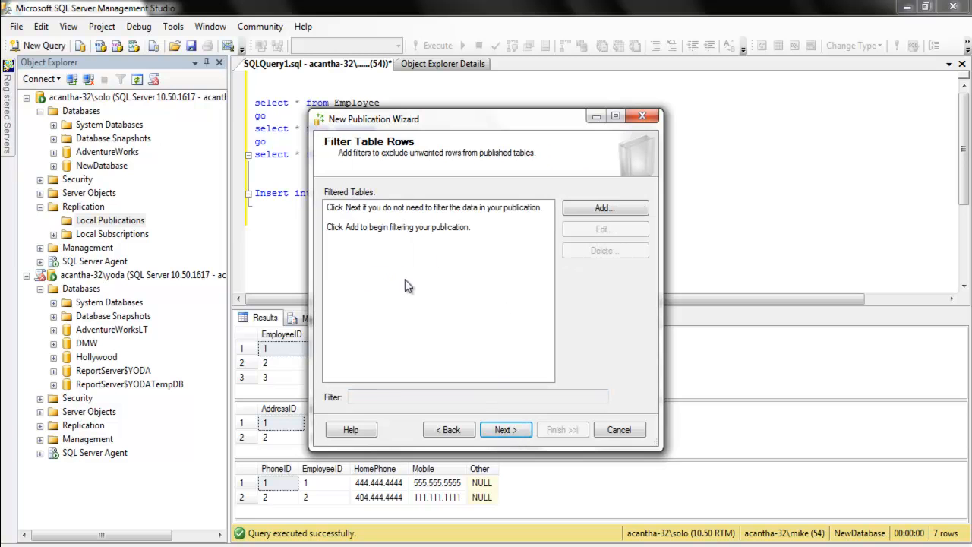
left_click(498, 429)
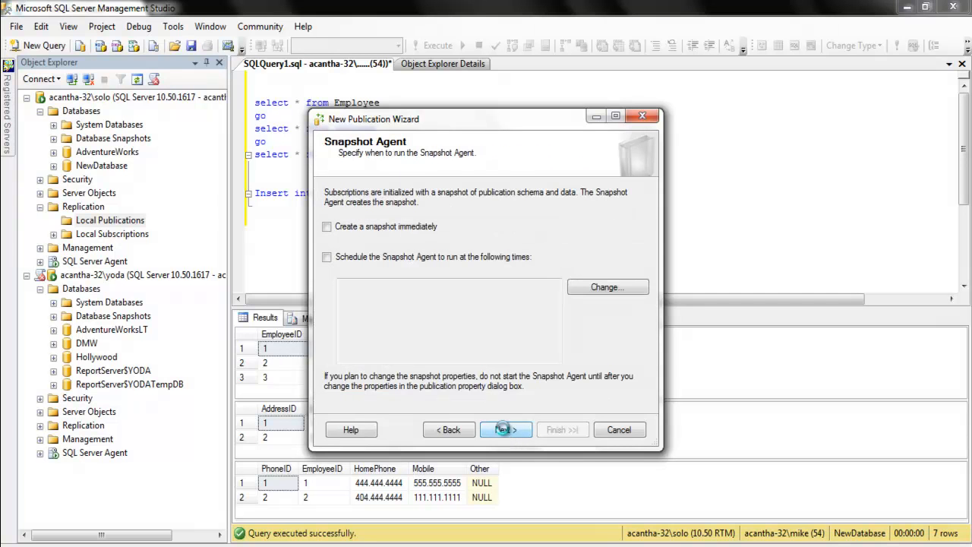
Step: Have a snapshot created immediately and run the Snapshot Agent under the SQL Server Agent service account
left_click(390, 228)
left_click(505, 431)
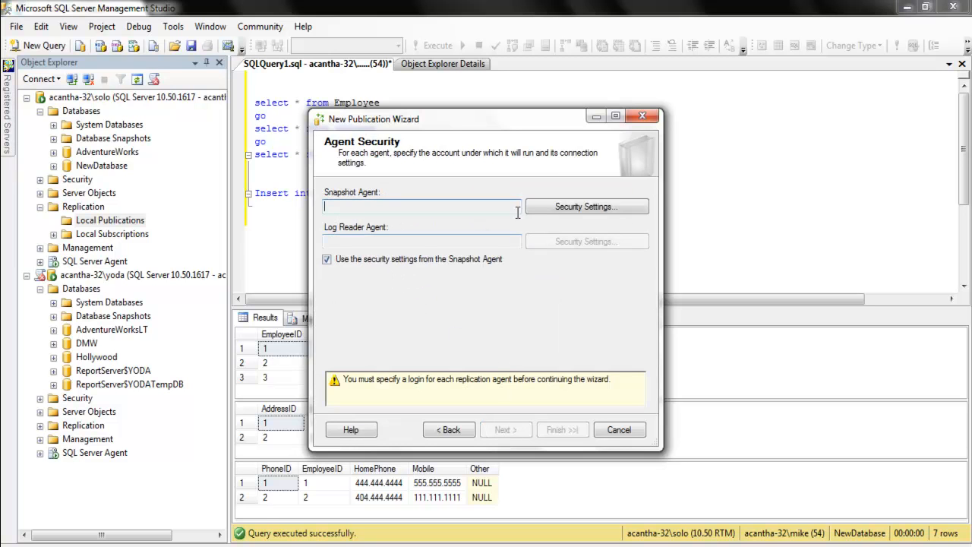
left_click(550, 210)
left_click(327, 272)
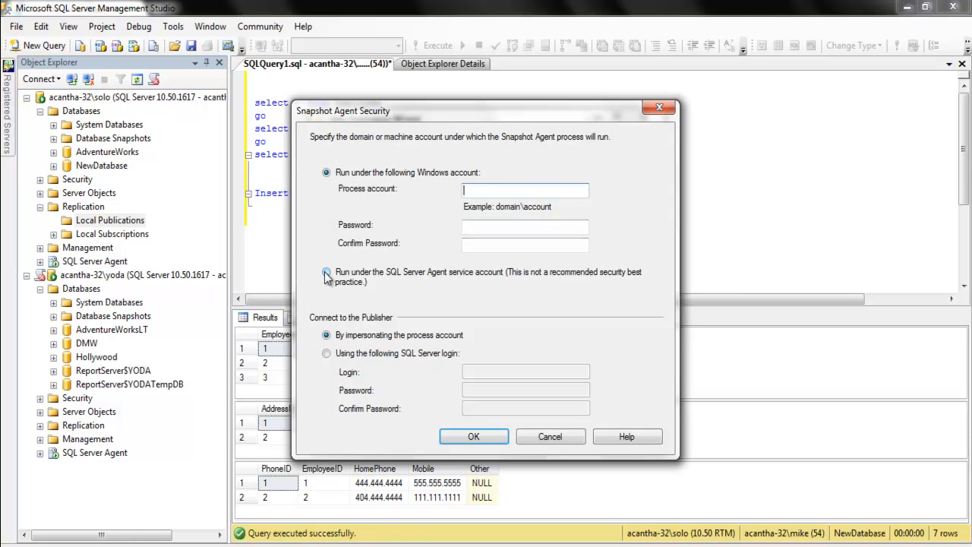
left_click(477, 437)
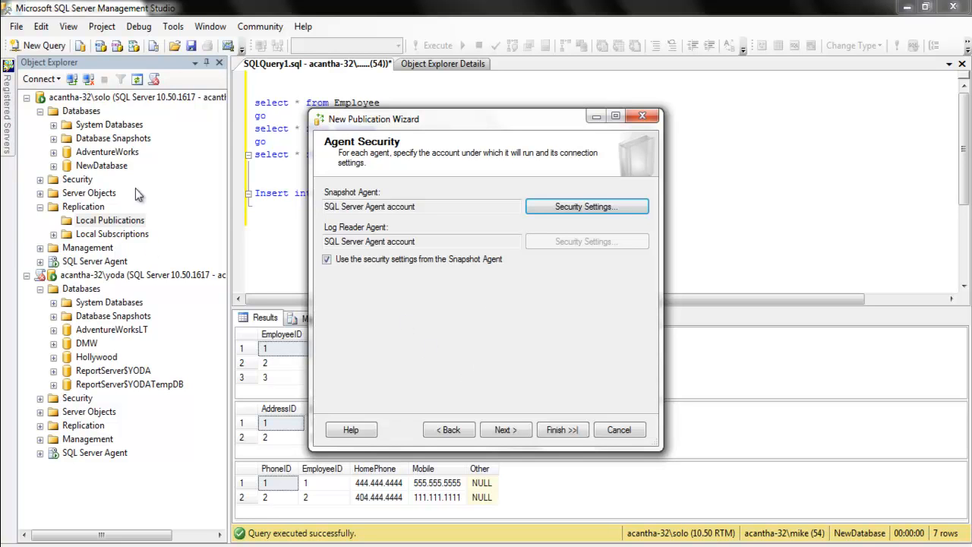
Step: Name the publication Test and create it without generating a script file
left_click(505, 429)
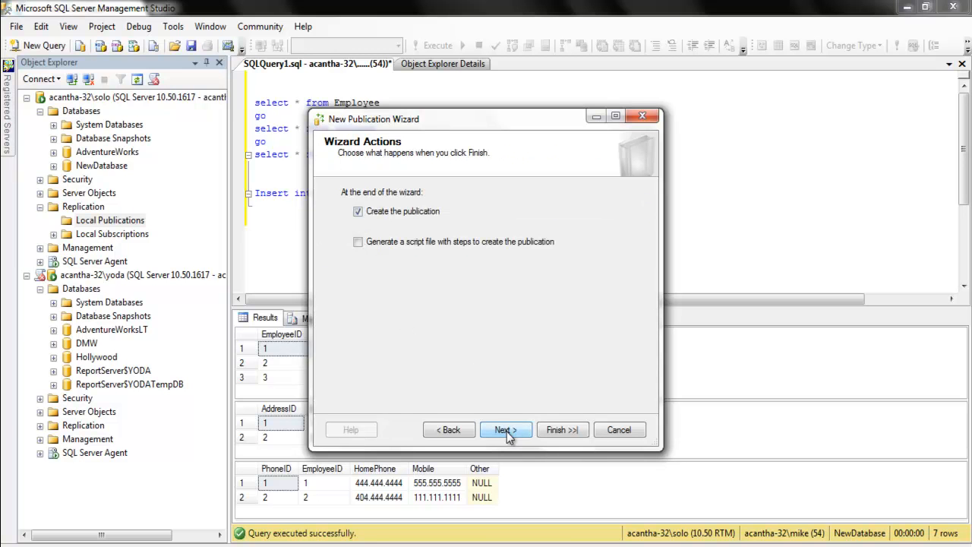
left_click(563, 434)
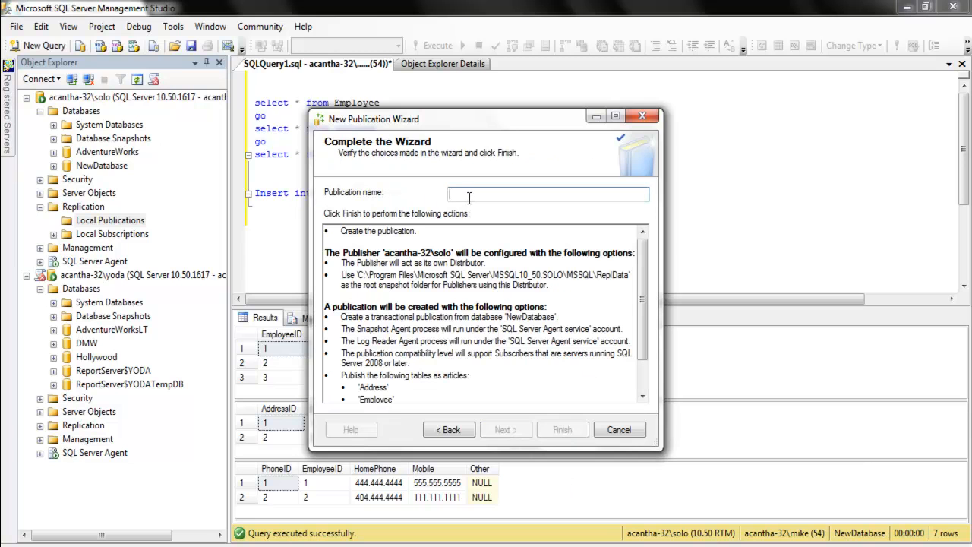
type("Test")
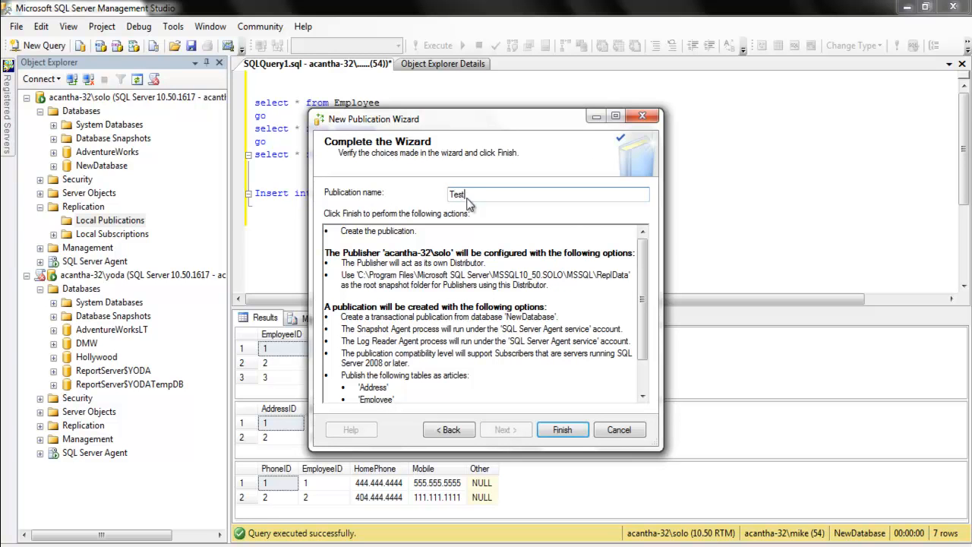
left_click(567, 437)
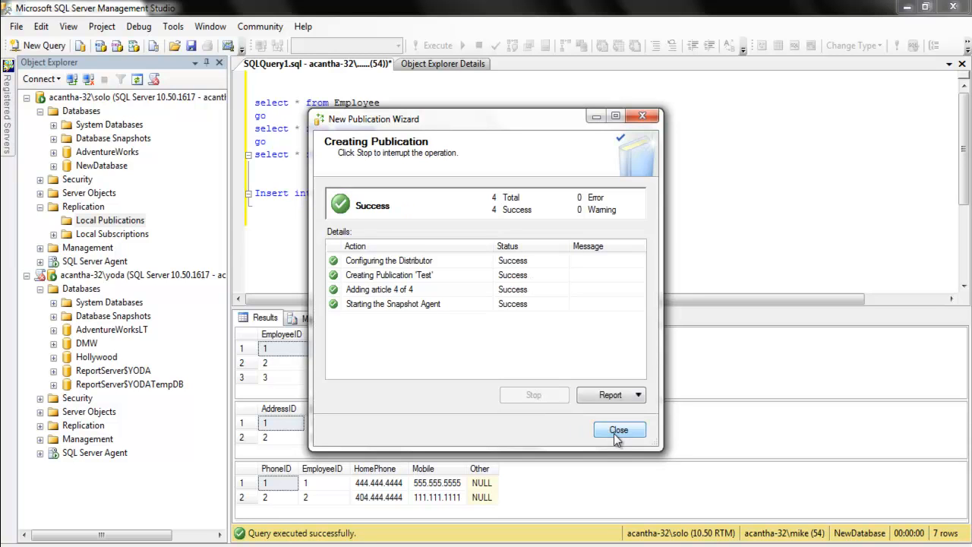
left_click(617, 431)
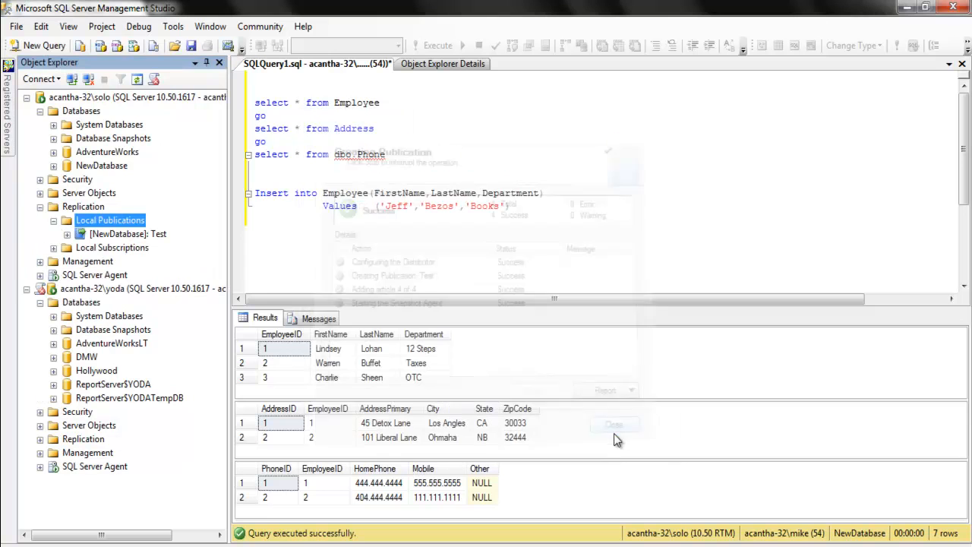
Step: Check the Snapshot Agent status of the Test publication
left_click(67, 235)
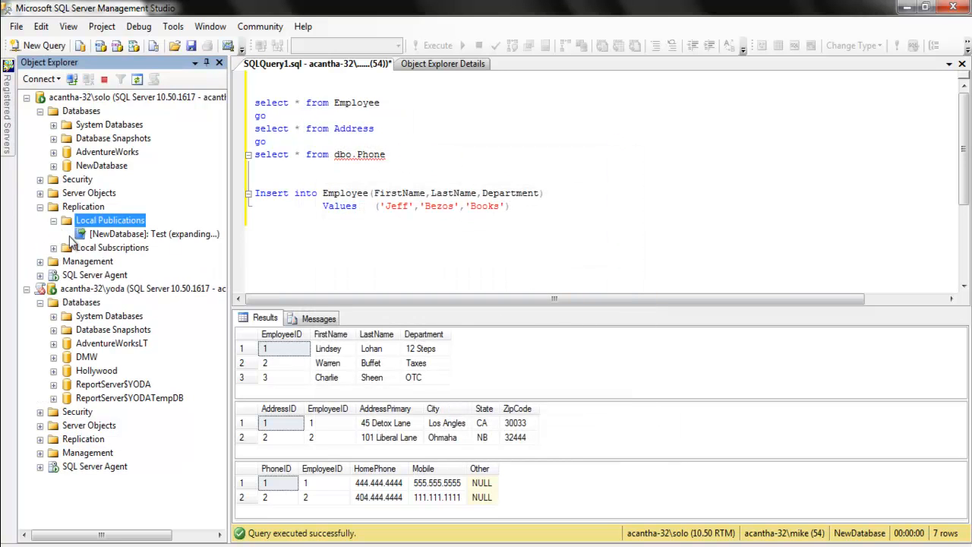
right_click(110, 240)
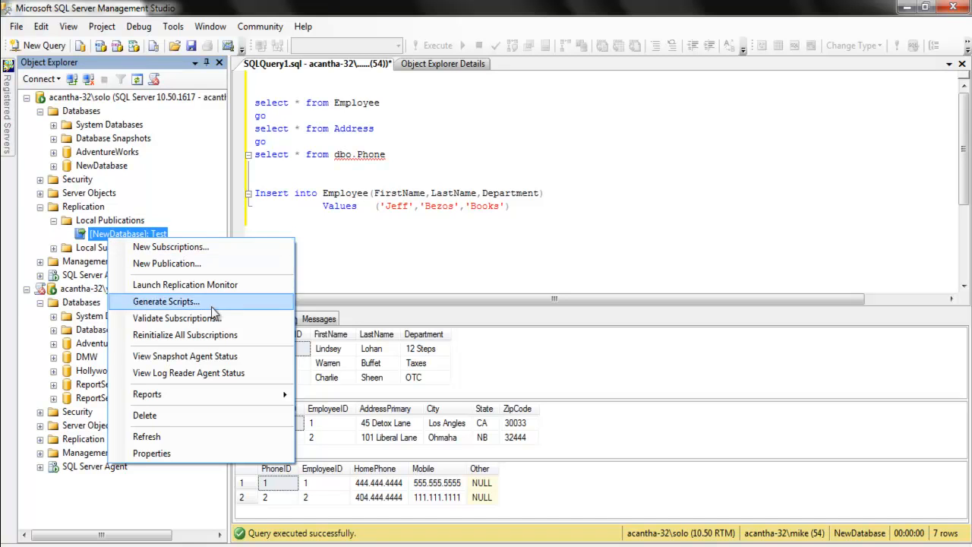
left_click(248, 355)
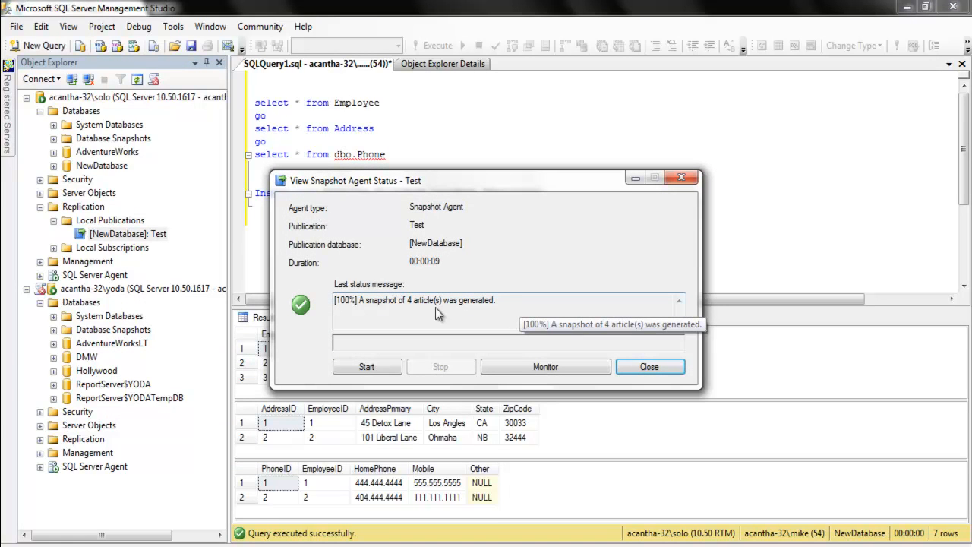
left_click(649, 367)
left_click(573, 268)
left_click(53, 220)
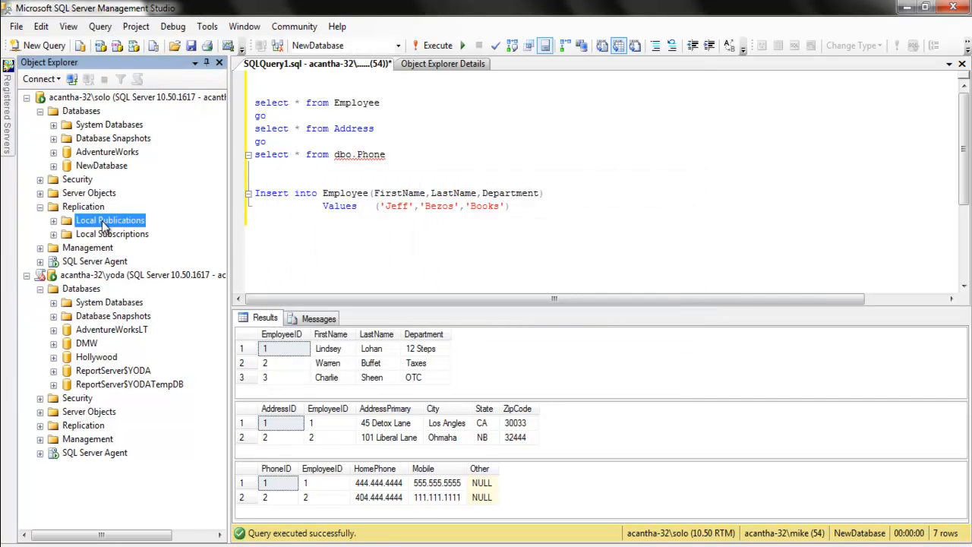
left_click(289, 269)
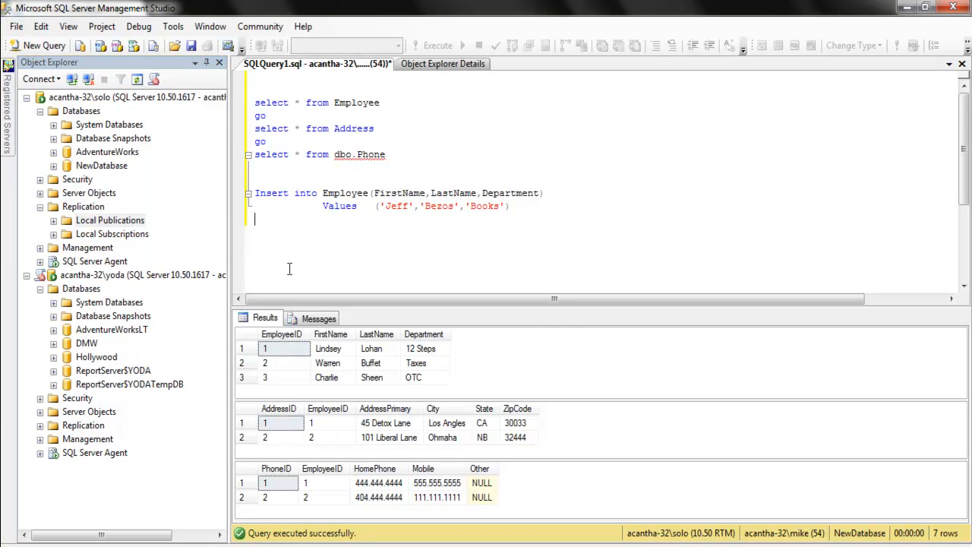
Step: Start a new push subscription to the Test publication, with all agents running at the Distributor
left_click(53, 220)
right_click(129, 234)
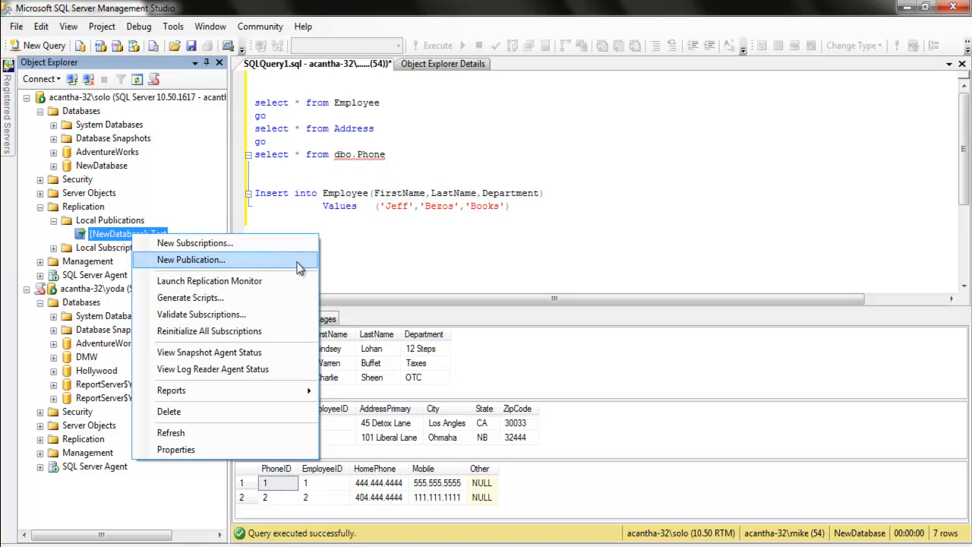
left_click(203, 247)
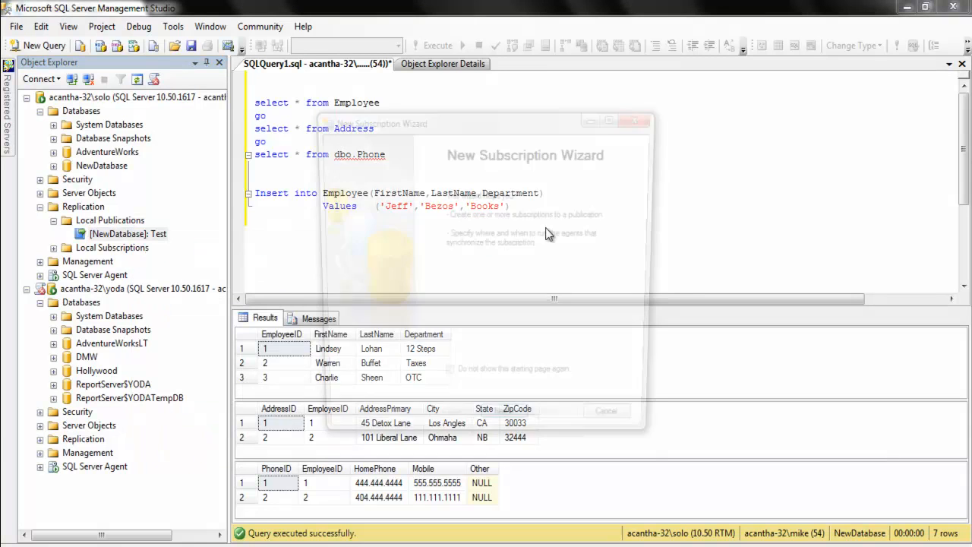
left_click(515, 427)
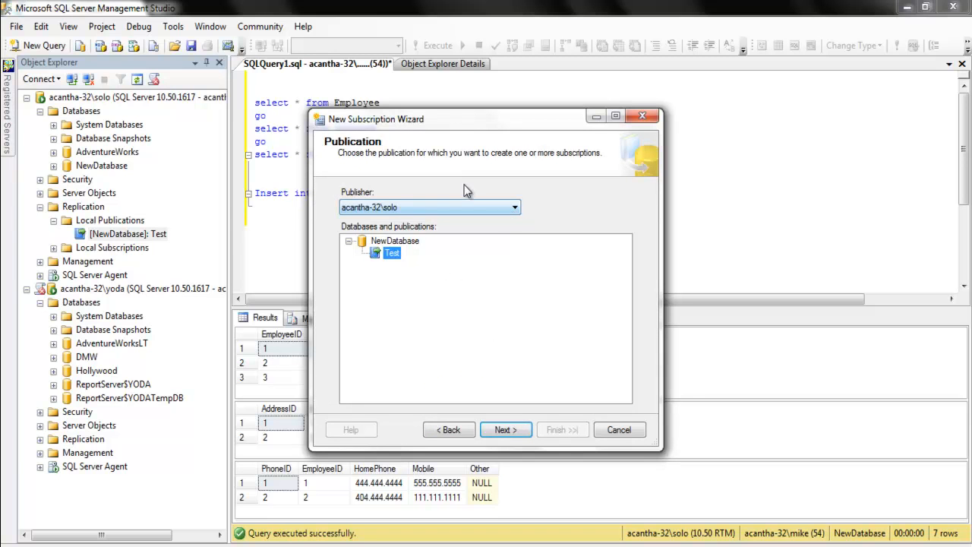
left_click(513, 432)
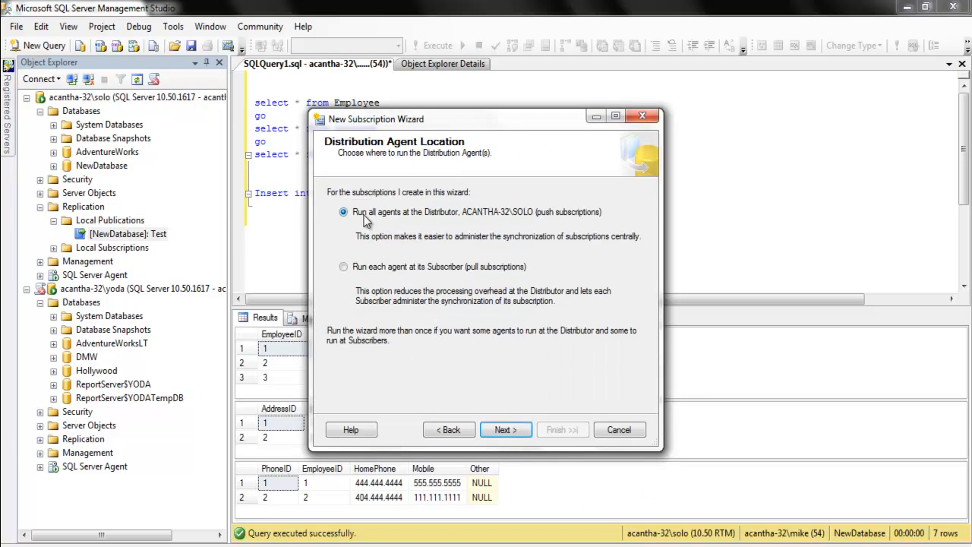
left_click(507, 430)
Step: Add acantha-32\yoda as a SQL Server Subscriber, connecting with Windows Authentication
left_click(582, 353)
left_click(578, 370)
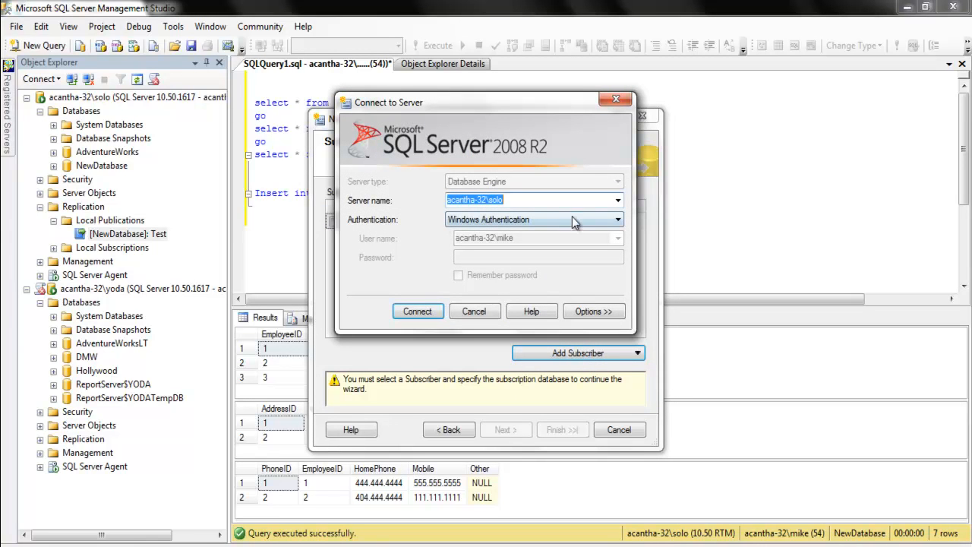
left_click(617, 199)
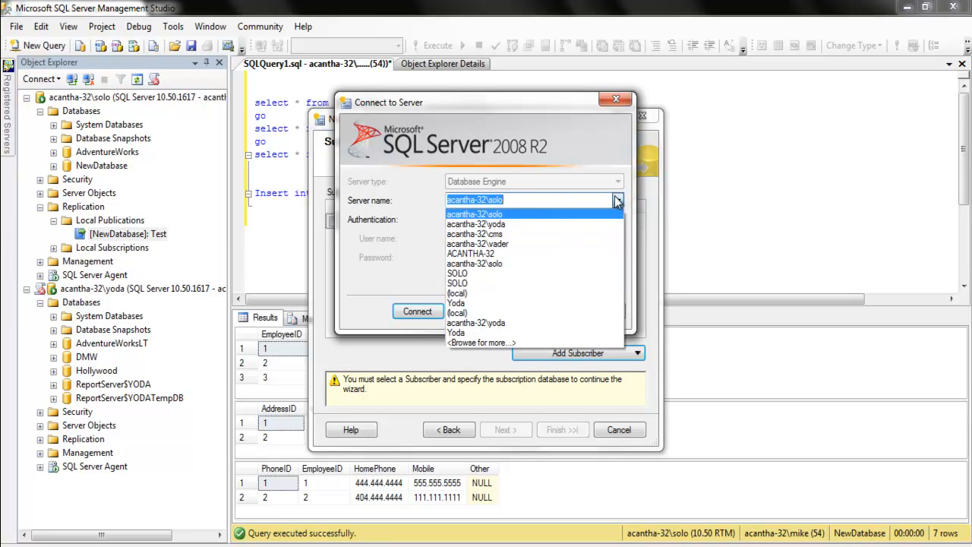
left_click(516, 221)
left_click_drag(454, 107, 393, 101)
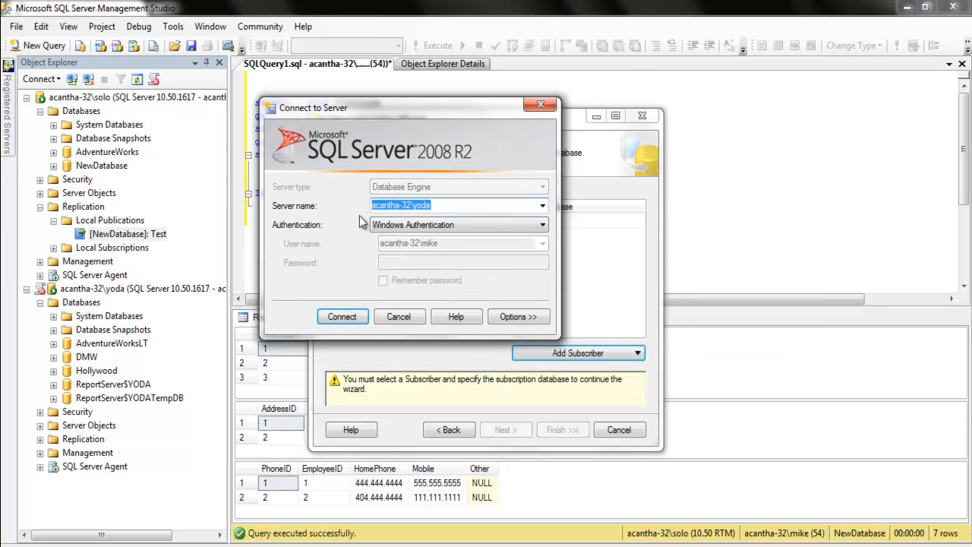
left_click(343, 317)
Step: Create a new subscription database named NewDatabase for the Subscriber acantha-32\yoda
left_click(641, 240)
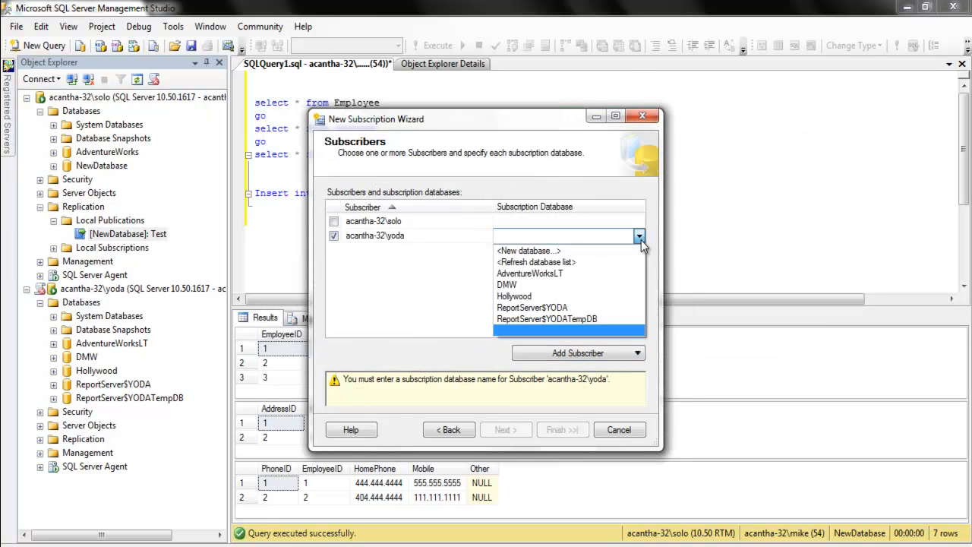
left_click(555, 249)
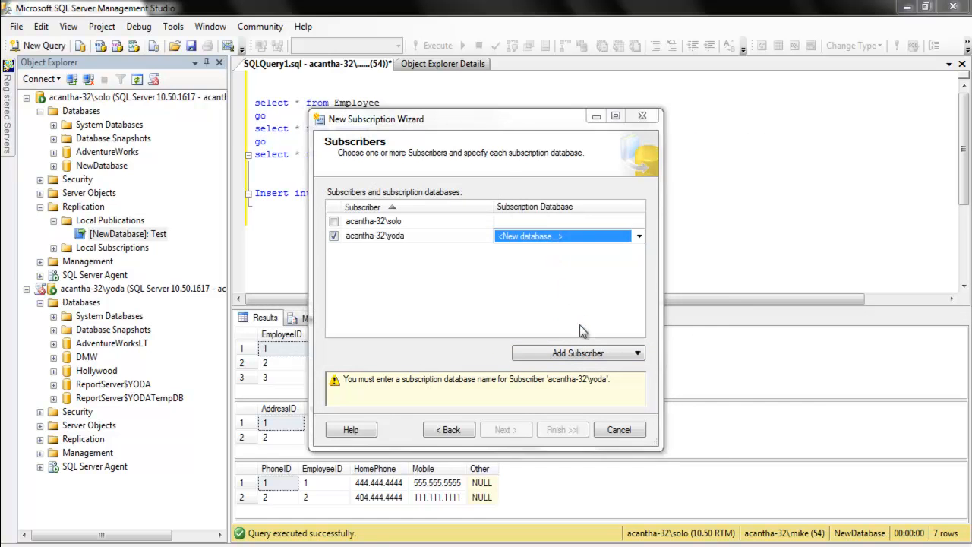
type("NewD")
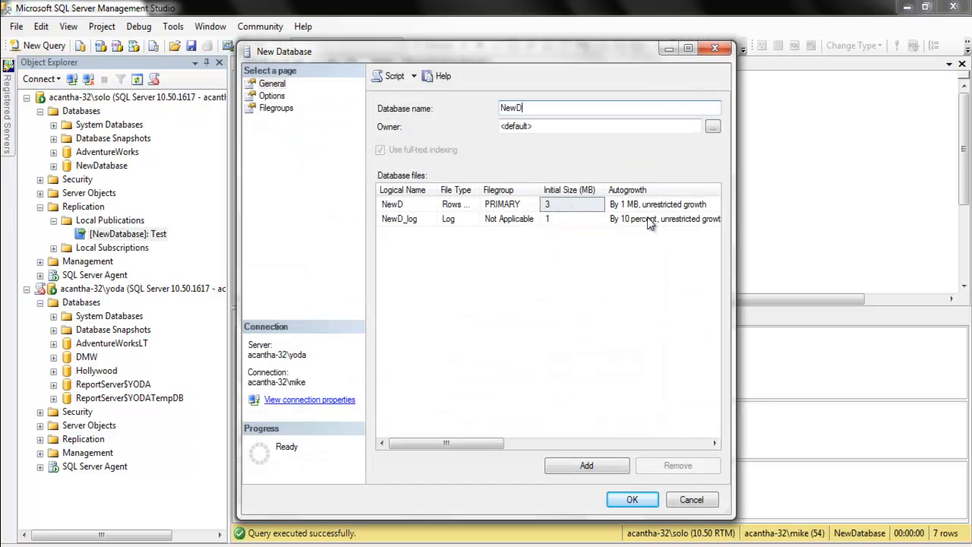
type("atabase")
left_click(629, 500)
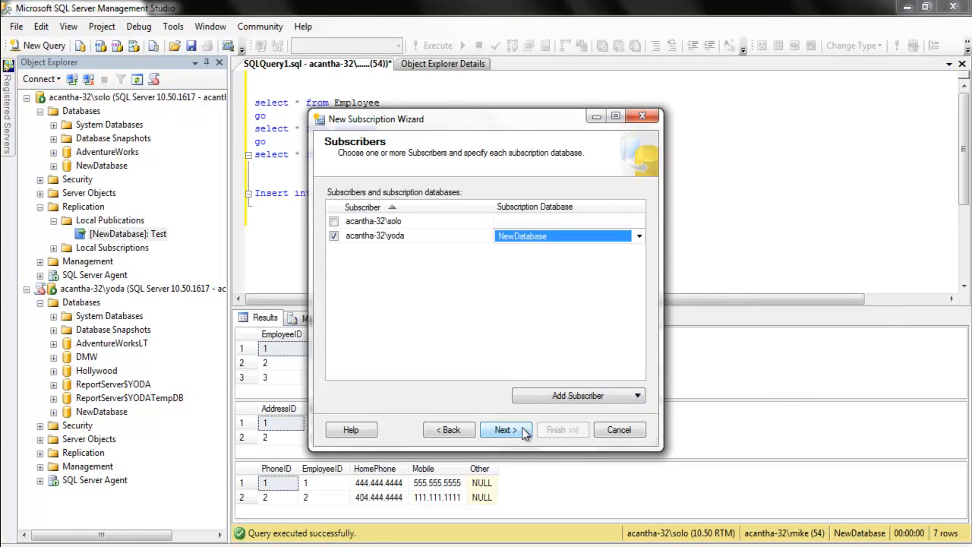
left_click(524, 430)
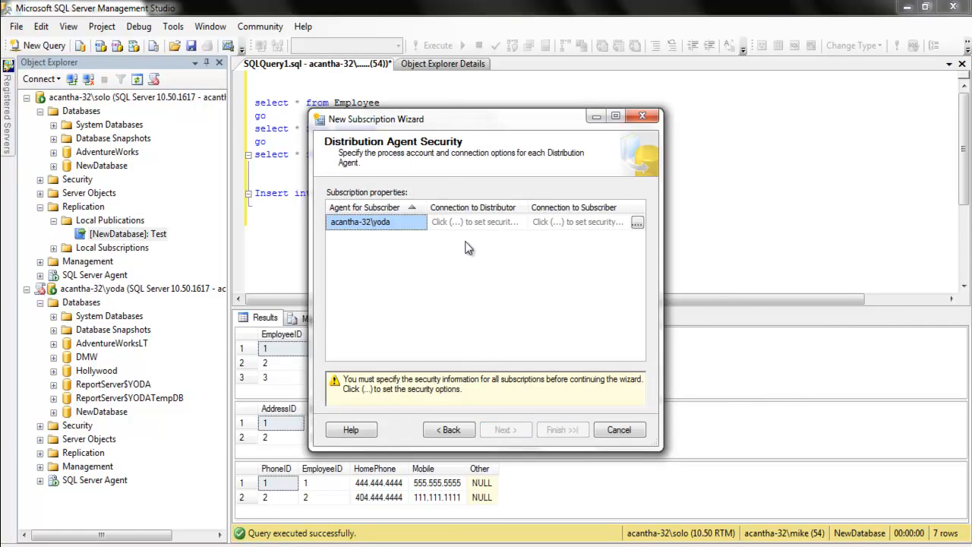
Step: Set the Distribution Agent for acantha-32\yoda to run under the SQL Server Agent service account
left_click(637, 221)
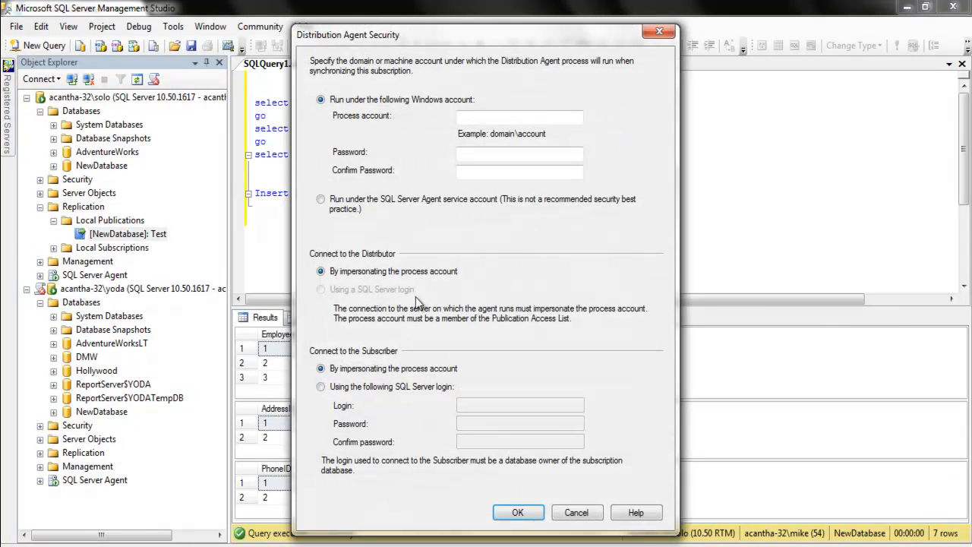
left_click(372, 206)
left_click(517, 512)
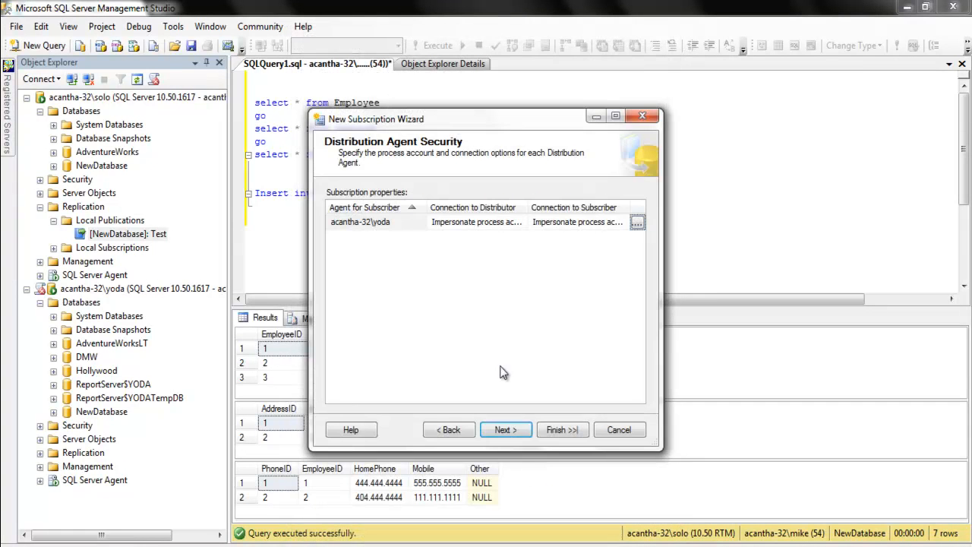
left_click(521, 434)
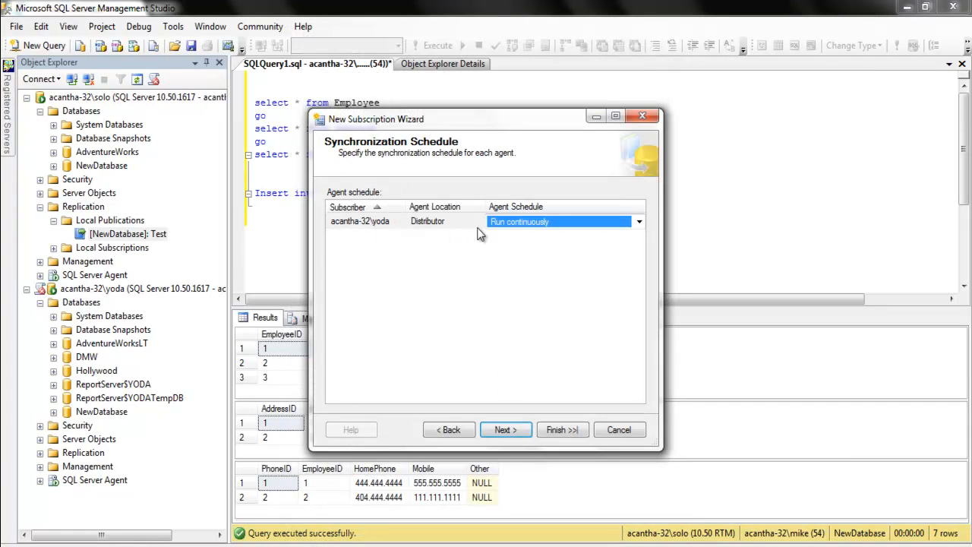
Step: Create the subscription with the agent schedule Run continuously and initialization set to Immediately
left_click(508, 431)
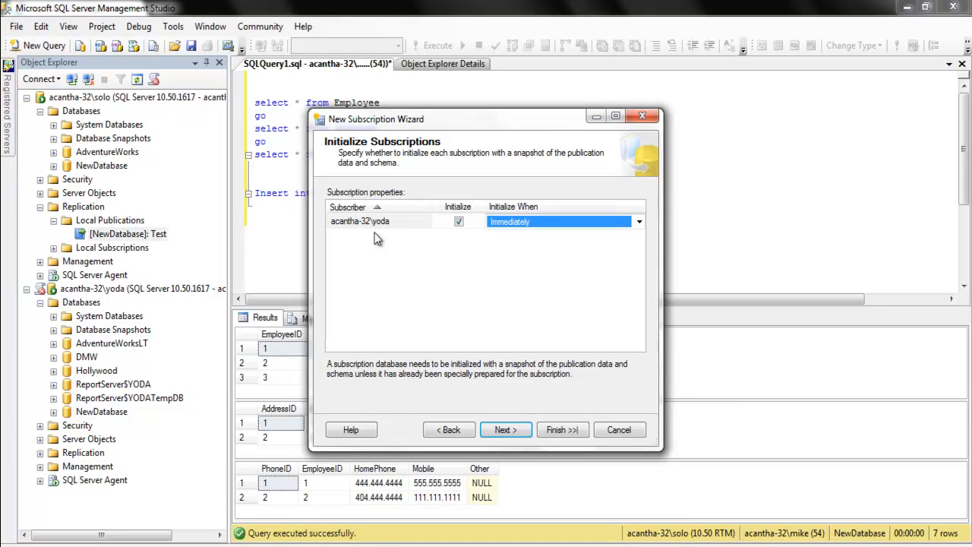
left_click(562, 429)
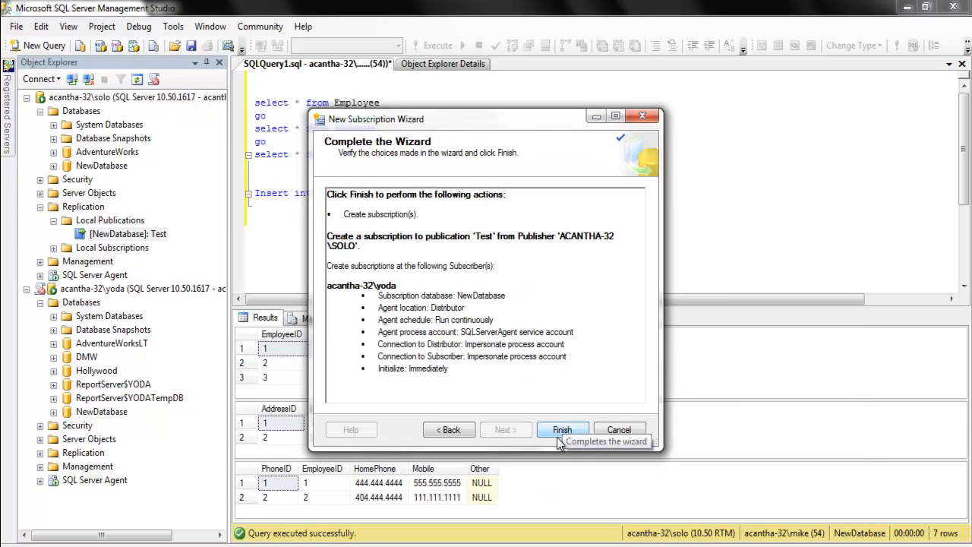
left_click(561, 430)
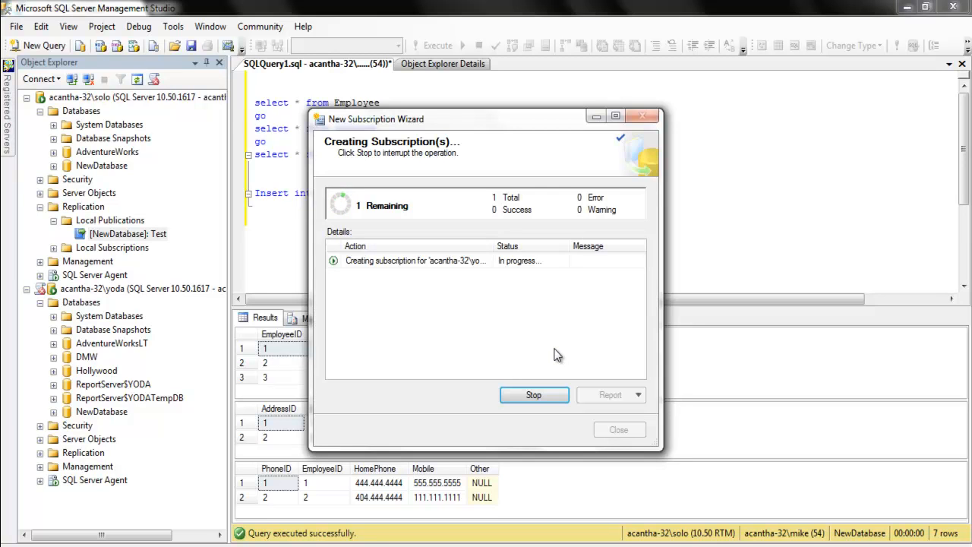
left_click(616, 429)
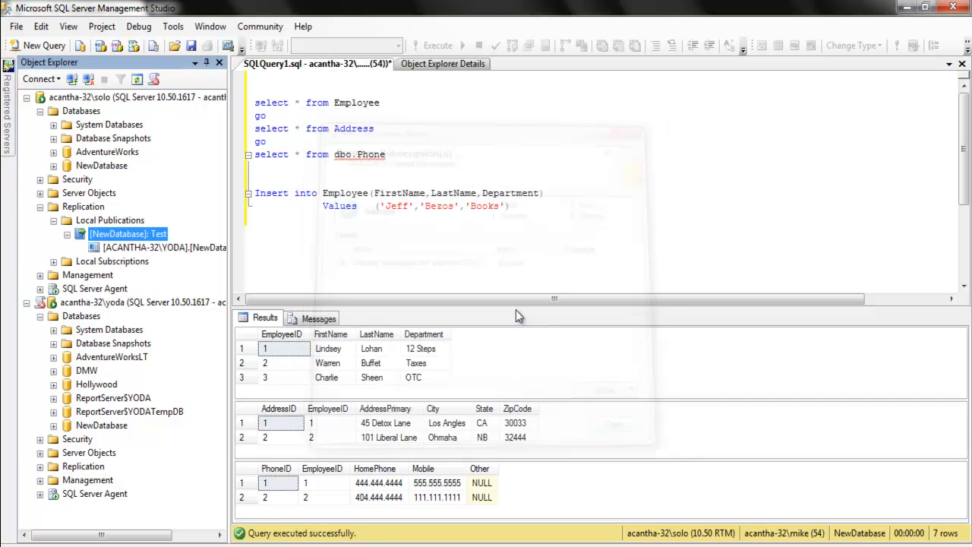
Step: Copy the select statements for Employee, Address and dbo.Phone from the query
left_click(395, 159)
left_click_drag(389, 154, 206, 105)
right_click(262, 131)
left_click(277, 153)
left_click(398, 251)
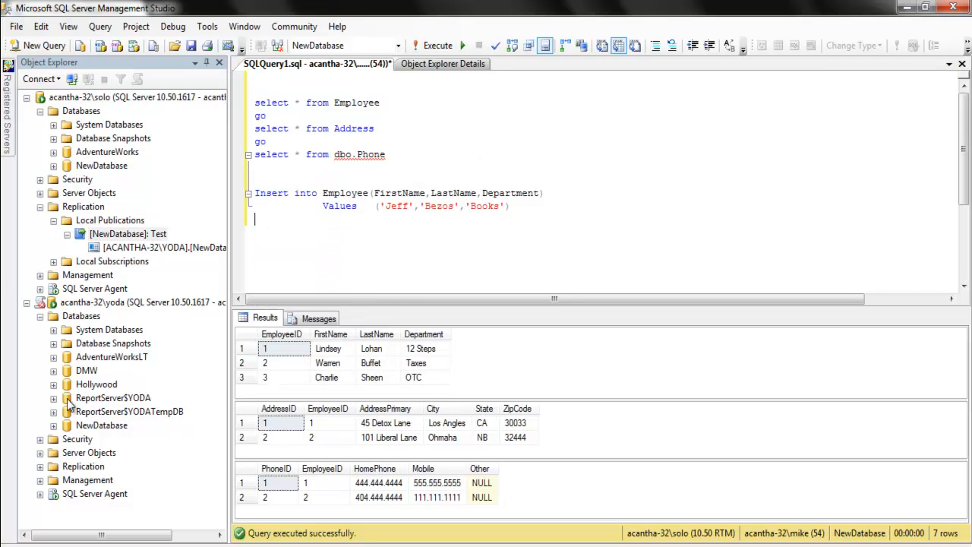
Step: Open a new query on NewDatabase of acantha-32\yoda, paste the copied select statements and execute them
right_click(122, 427)
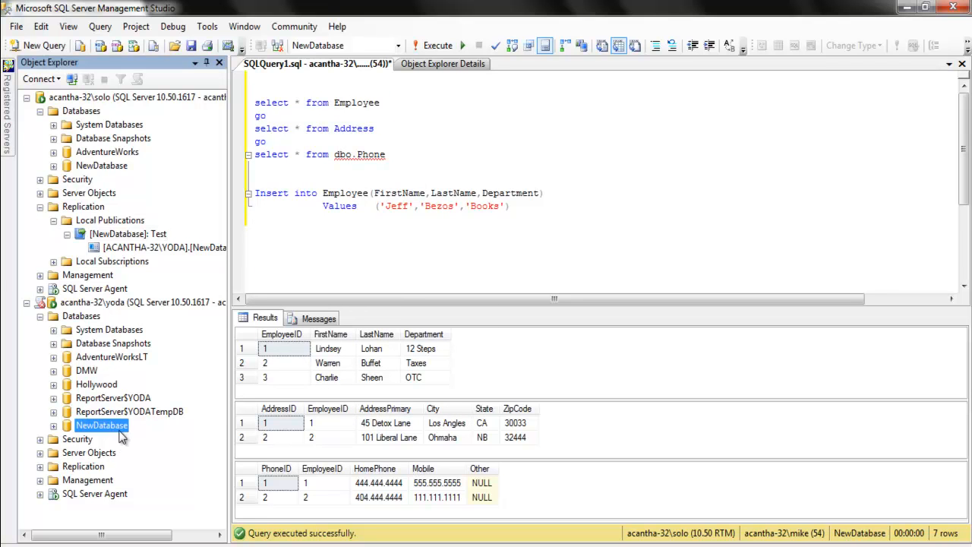
mouse_move(167, 394)
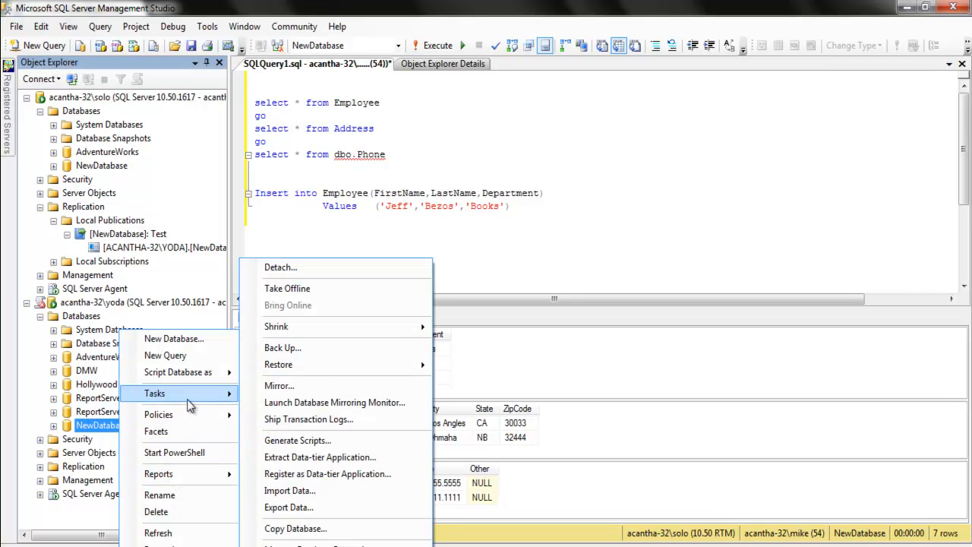
left_click(186, 355)
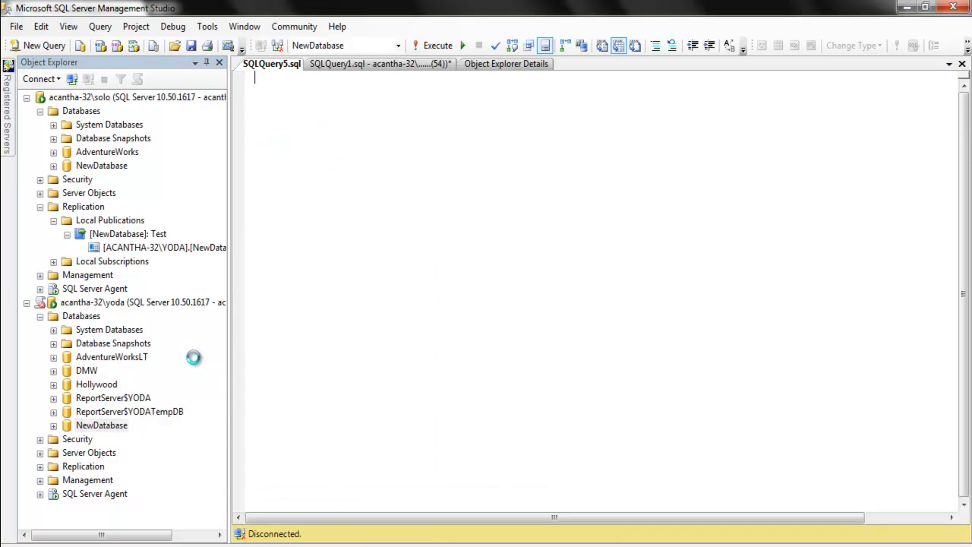
right_click(356, 226)
left_click(389, 268)
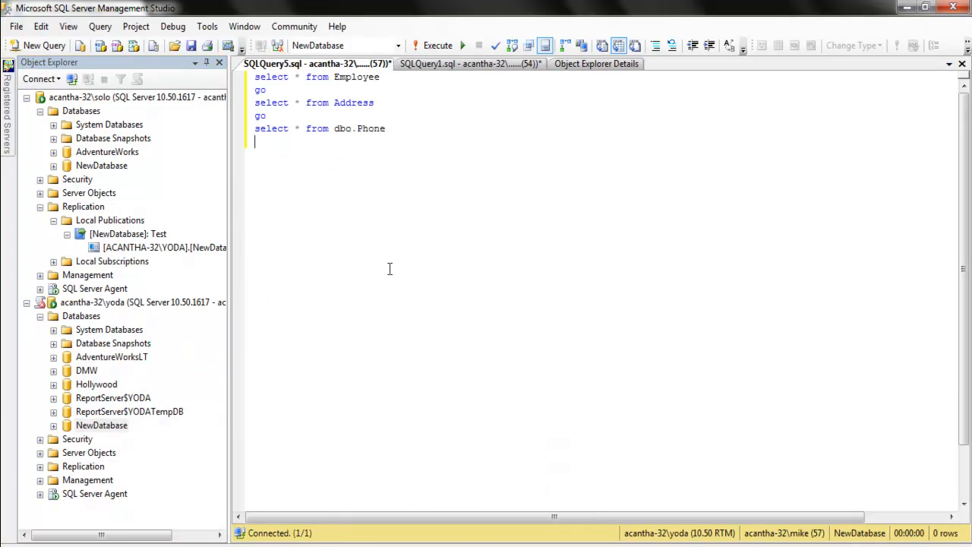
left_click(416, 45)
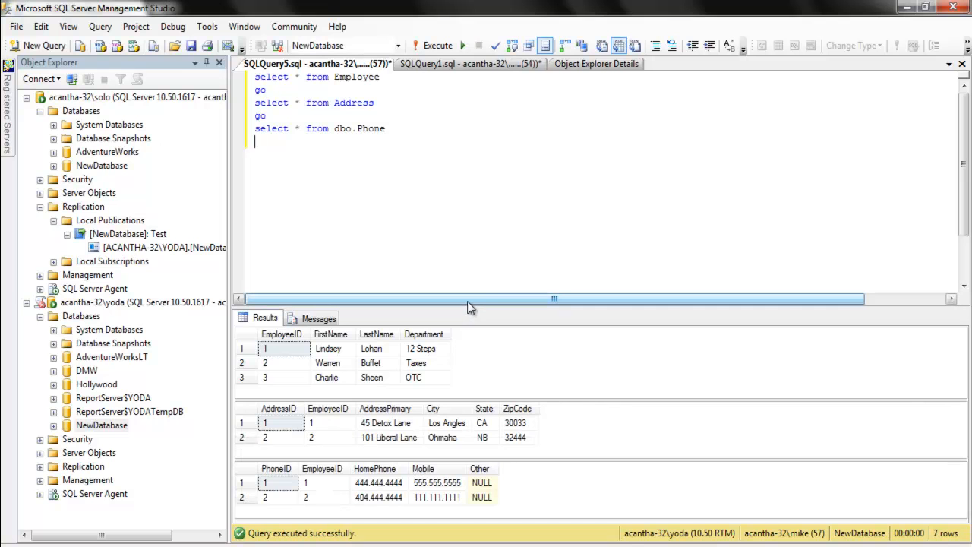
Step: Execute only the insert statement in the acantha-32\solo query to add Jeff Bezos with department Books to Employee
left_click(461, 66)
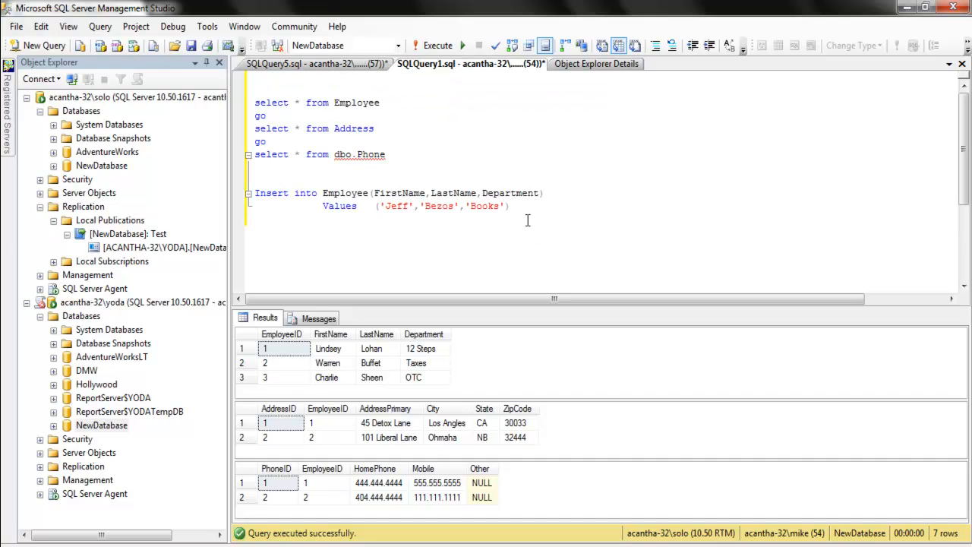
left_click_drag(523, 212, 241, 193)
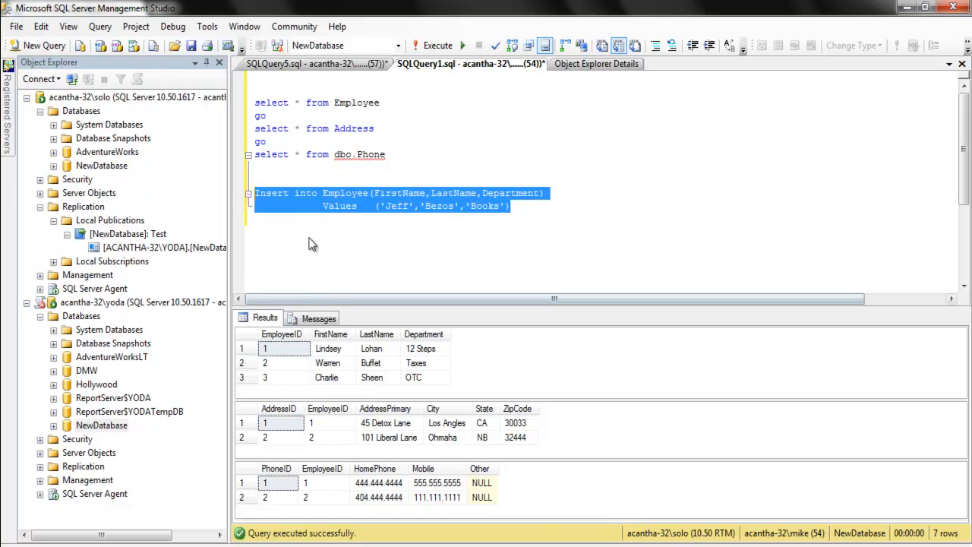
left_click(430, 47)
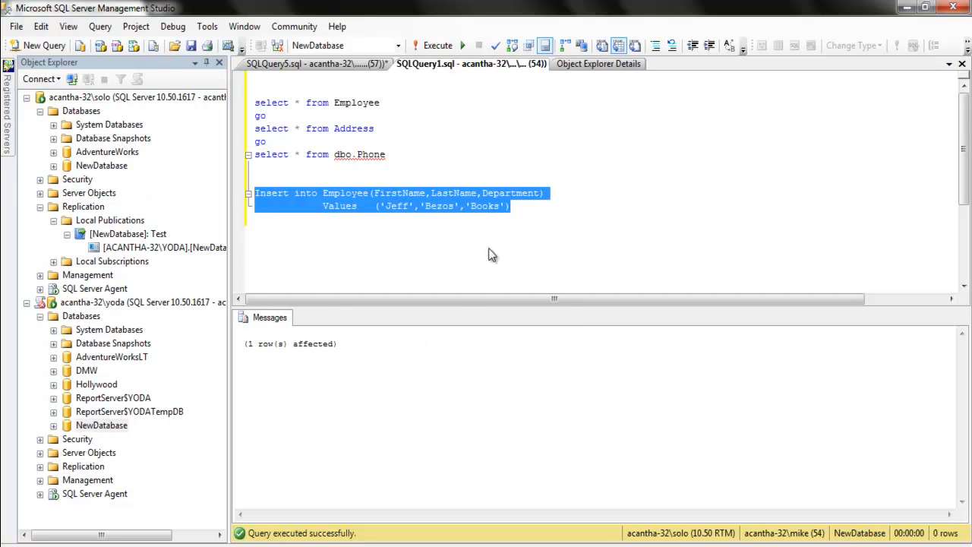
Step: Execute only the Employee, Address and dbo.Phone select statements in the acantha-32\solo query
left_click(427, 157)
left_click_drag(427, 157, 379, 85)
left_click(430, 46)
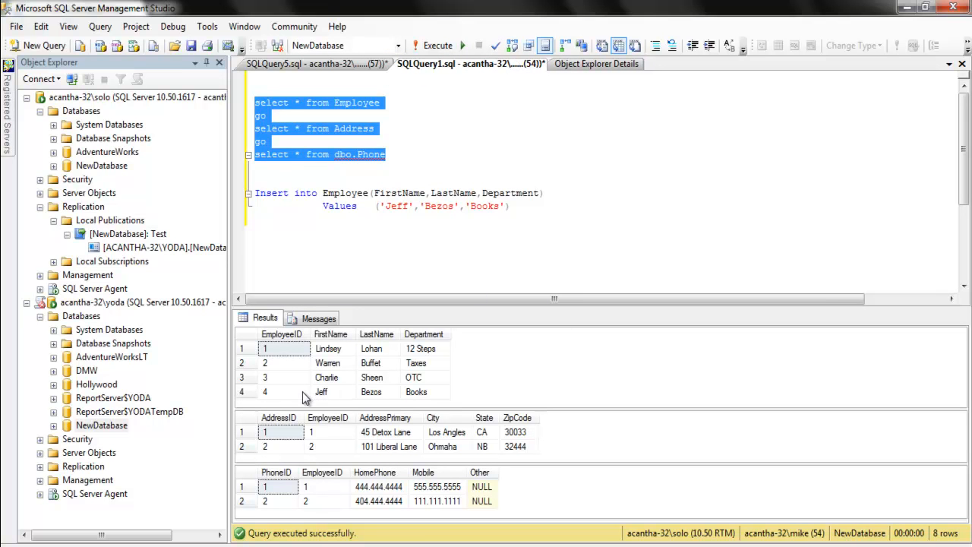
Step: Execute the select statements again in the acantha-32\yoda query to check the replicated Employee table
left_click(129, 429)
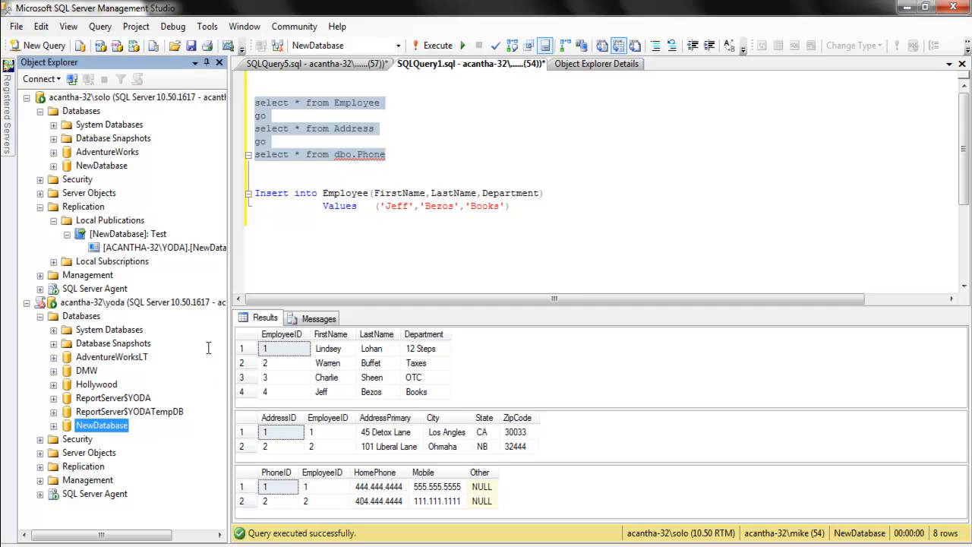
left_click(339, 65)
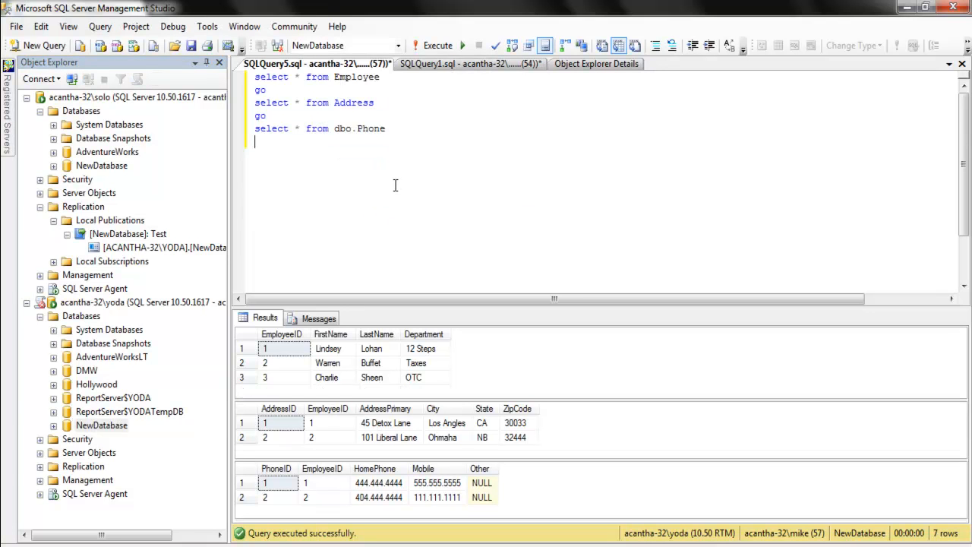
left_click(427, 46)
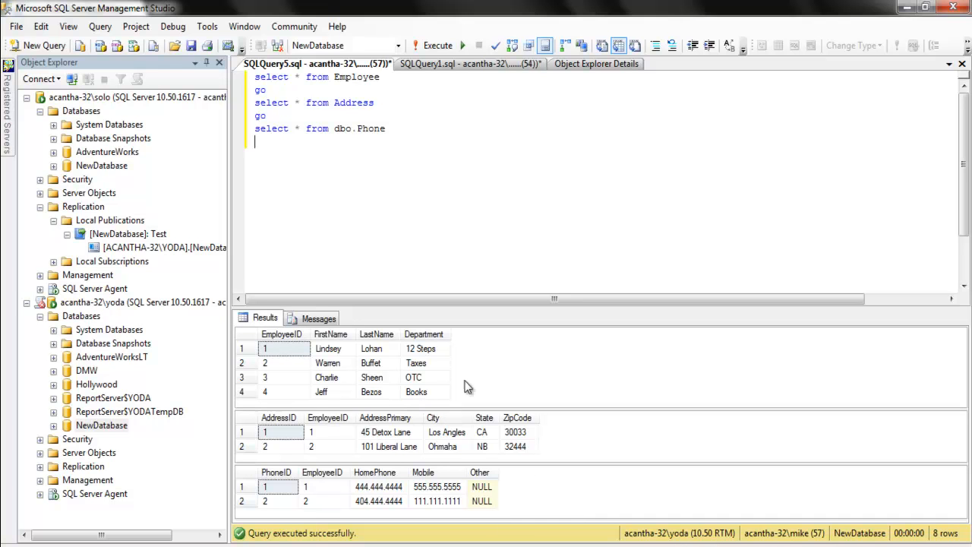
Step: Rerun the select statements in the acantha-32\solo query and the acantha-32\yoda query to compare their tables
left_click(469, 64)
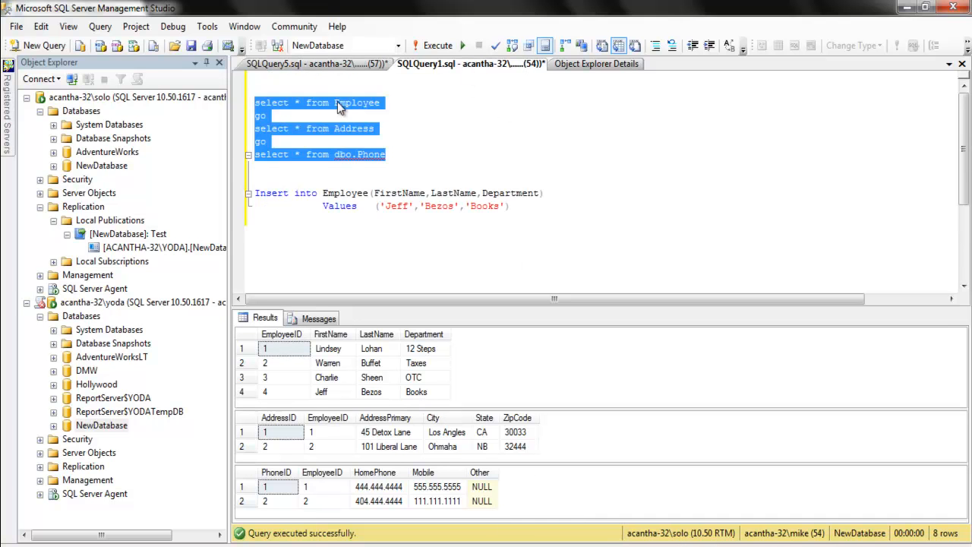
left_click(431, 46)
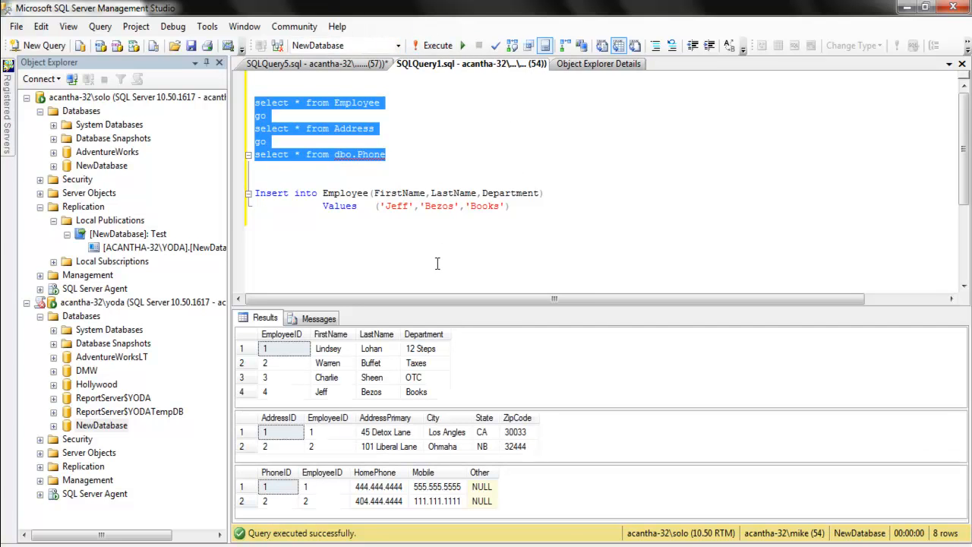
left_click(367, 68)
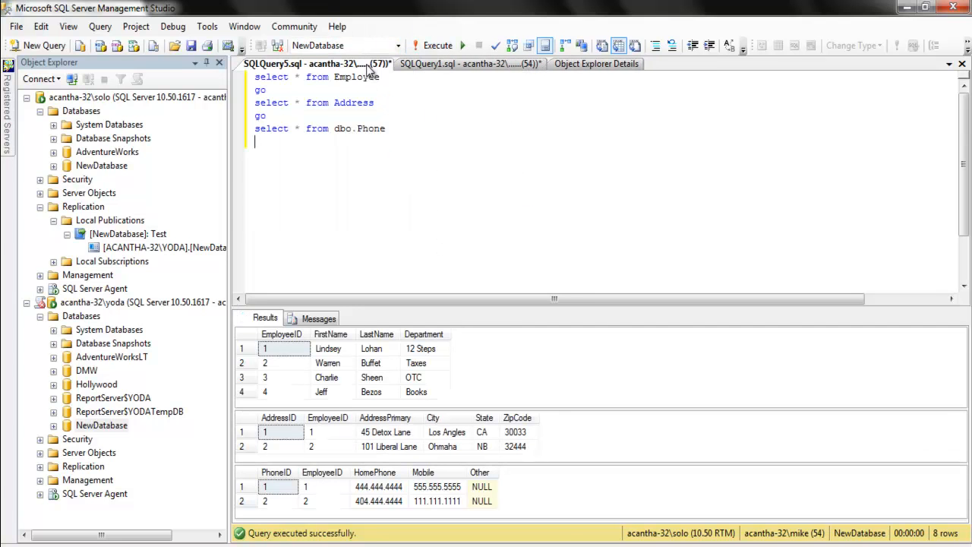
left_click_drag(412, 145, 257, 77)
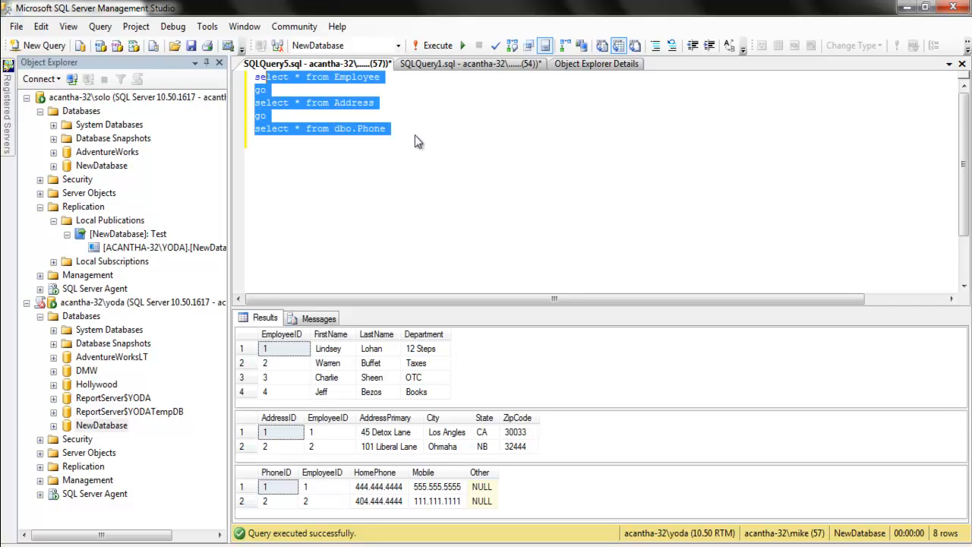
left_click(396, 125)
left_click_drag(396, 125, 205, 81)
left_click(433, 46)
left_click(390, 546)
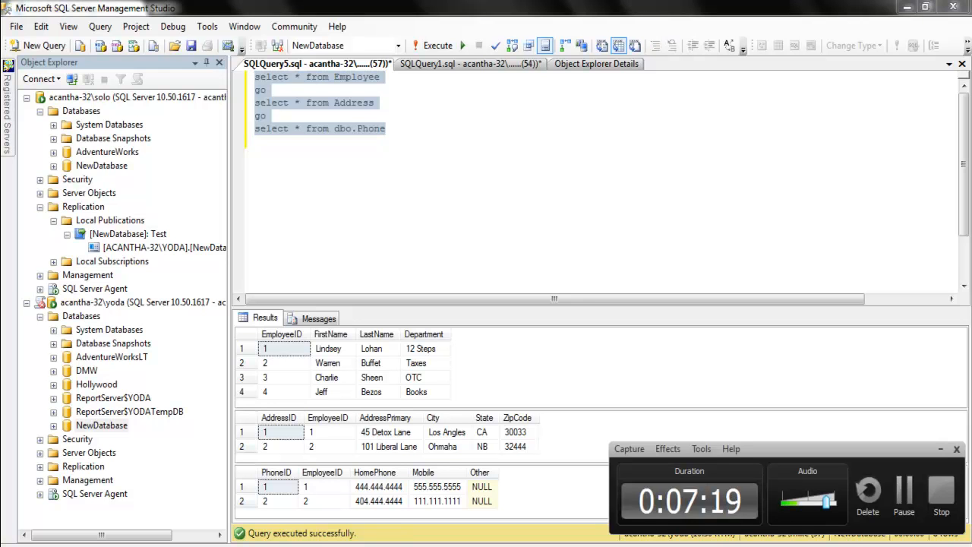
left_click(409, 546)
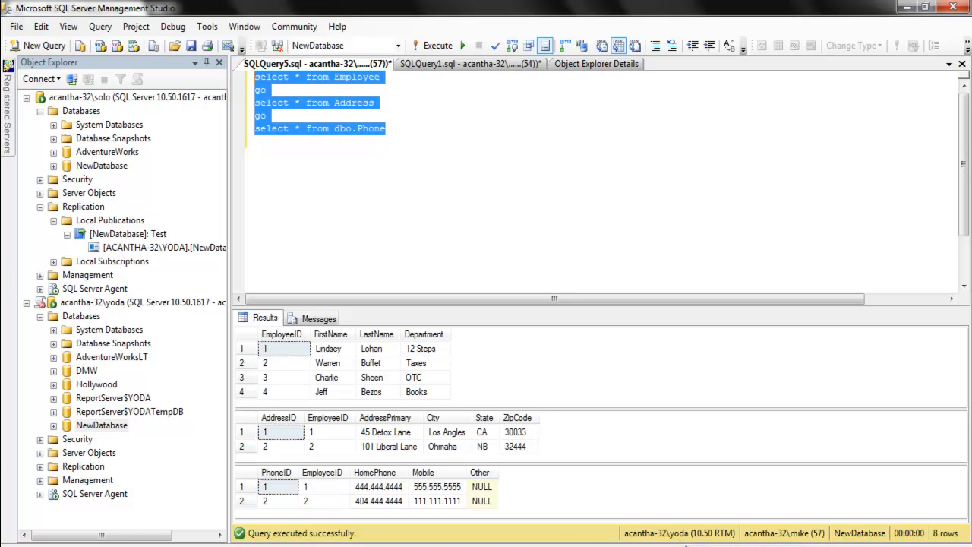
Step: Expand the local replication subscriptions of acantha-32\yoda and select the NewDatabase subscription to the Test publication
left_click(96, 306)
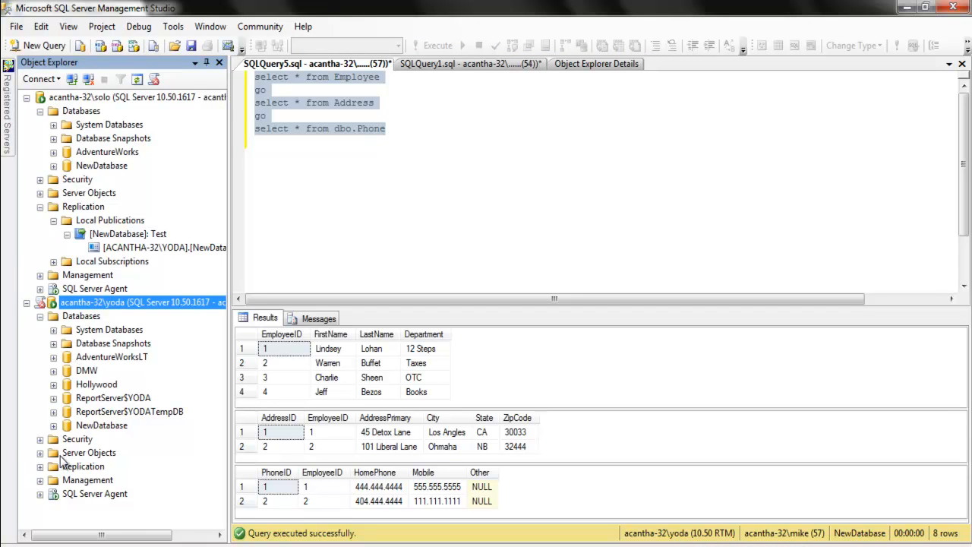
left_click(41, 467)
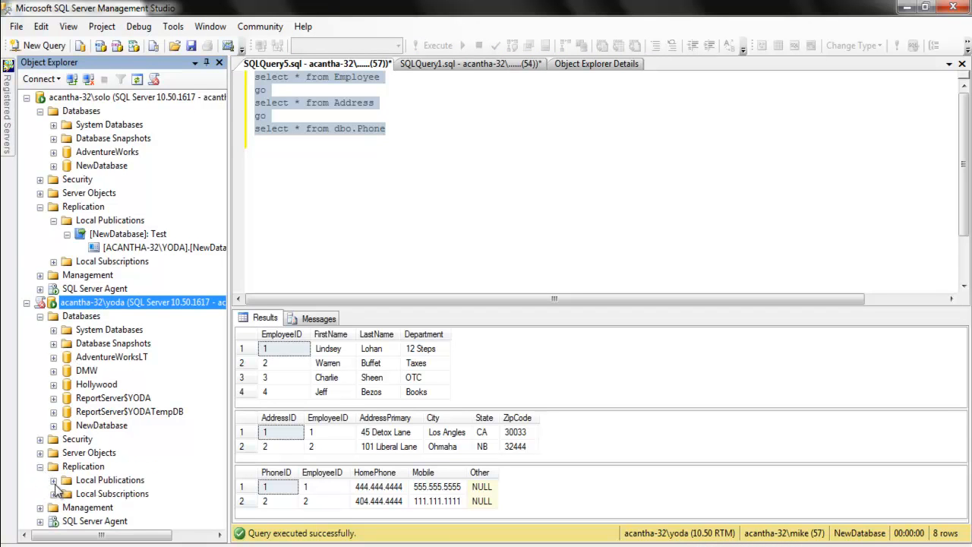
left_click(54, 494)
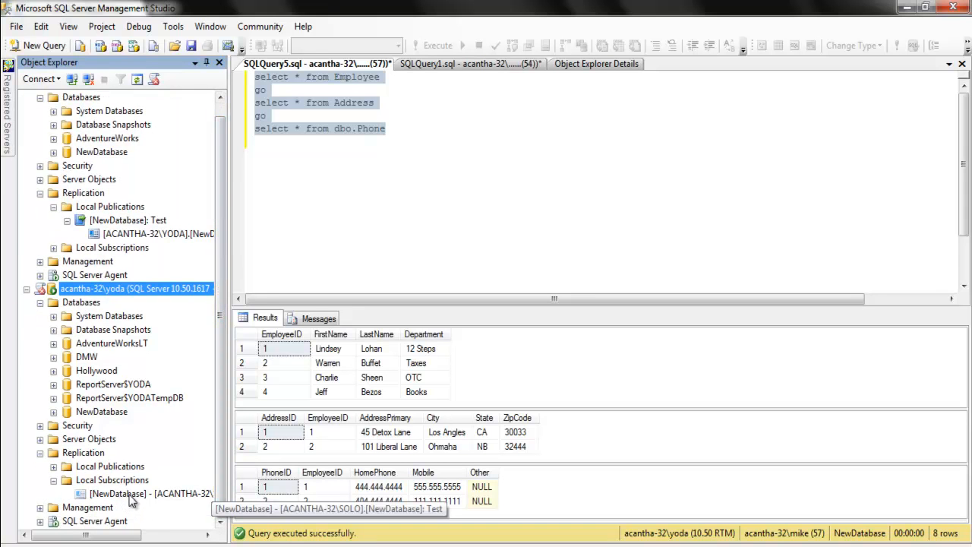
left_click(129, 495)
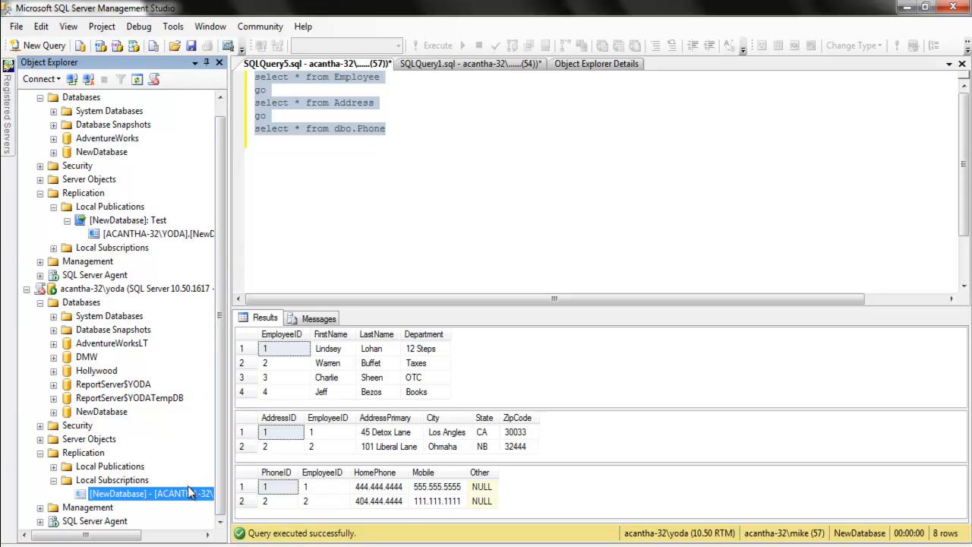
left_click(418, 231)
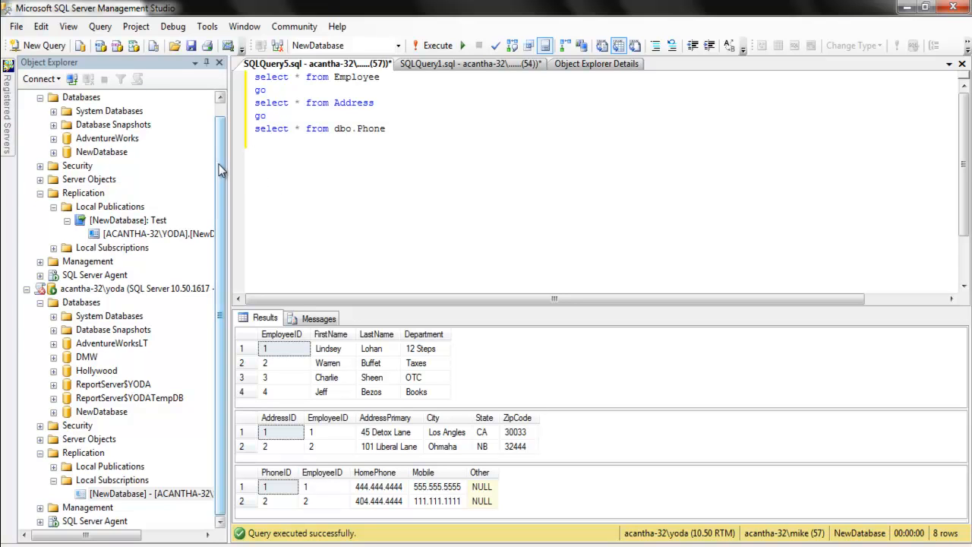
left_click_drag(218, 165, 217, 118)
left_click(87, 168)
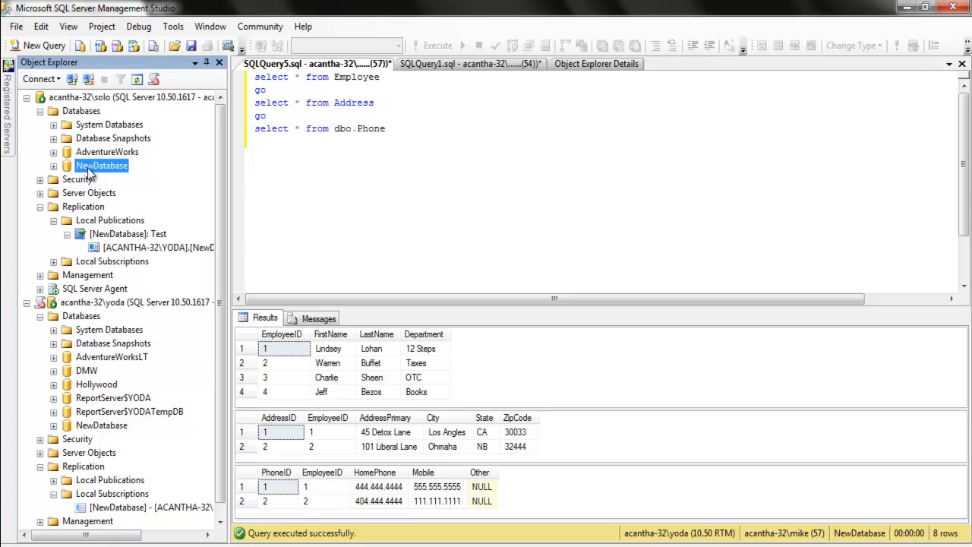
left_click(442, 257)
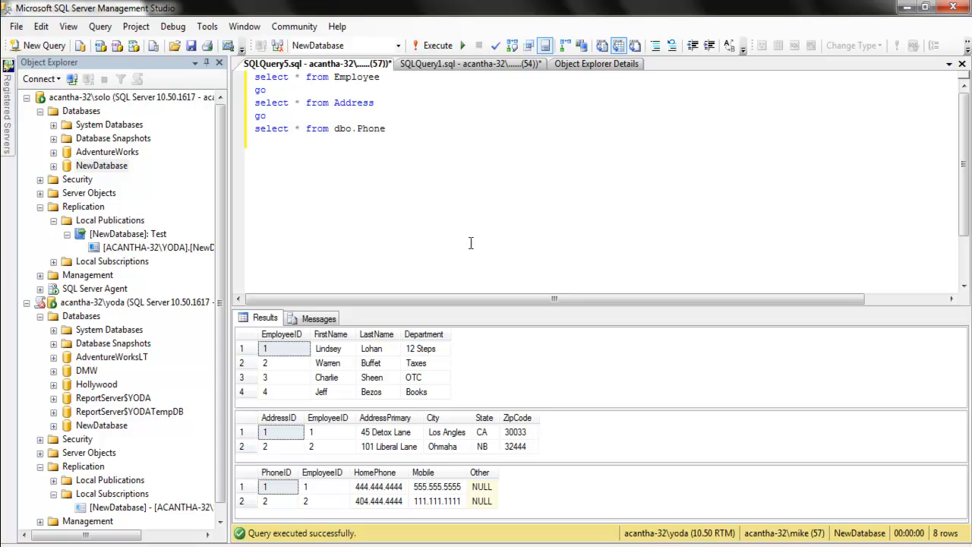
left_click(713, 545)
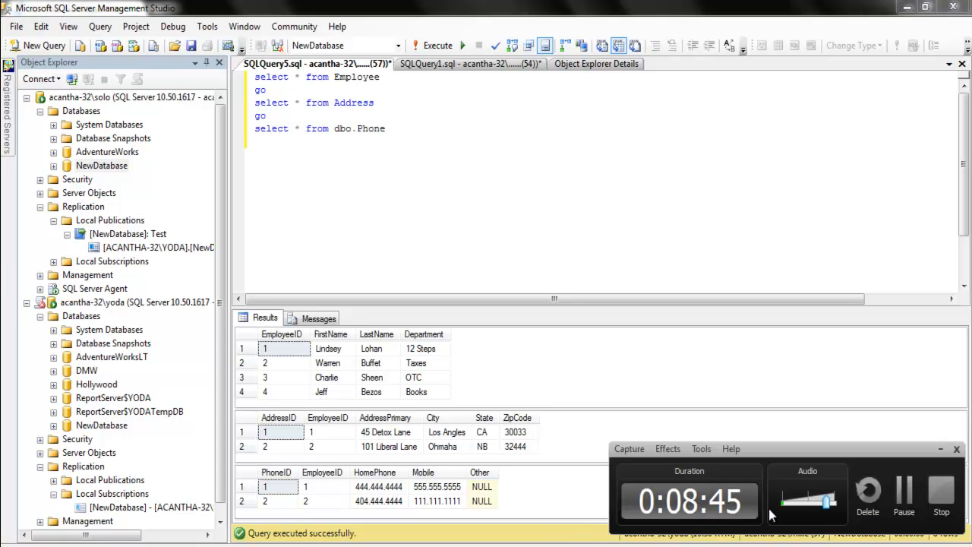